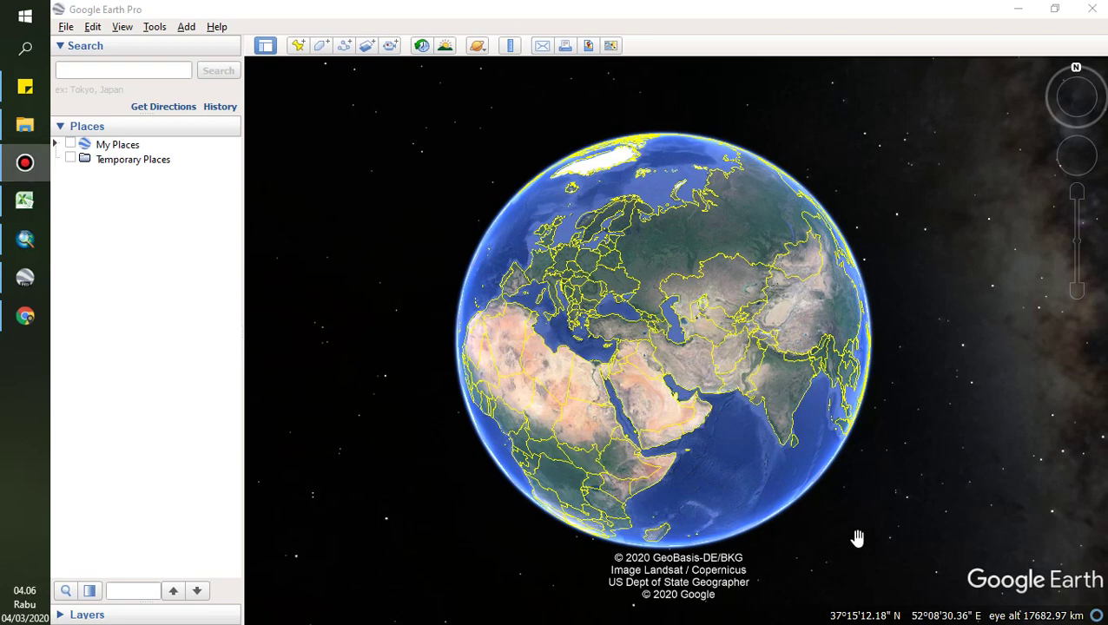
# - Browse the File menu's Save and Email submenus, then move over to the Tools menu
pyautogui.click(66, 26)
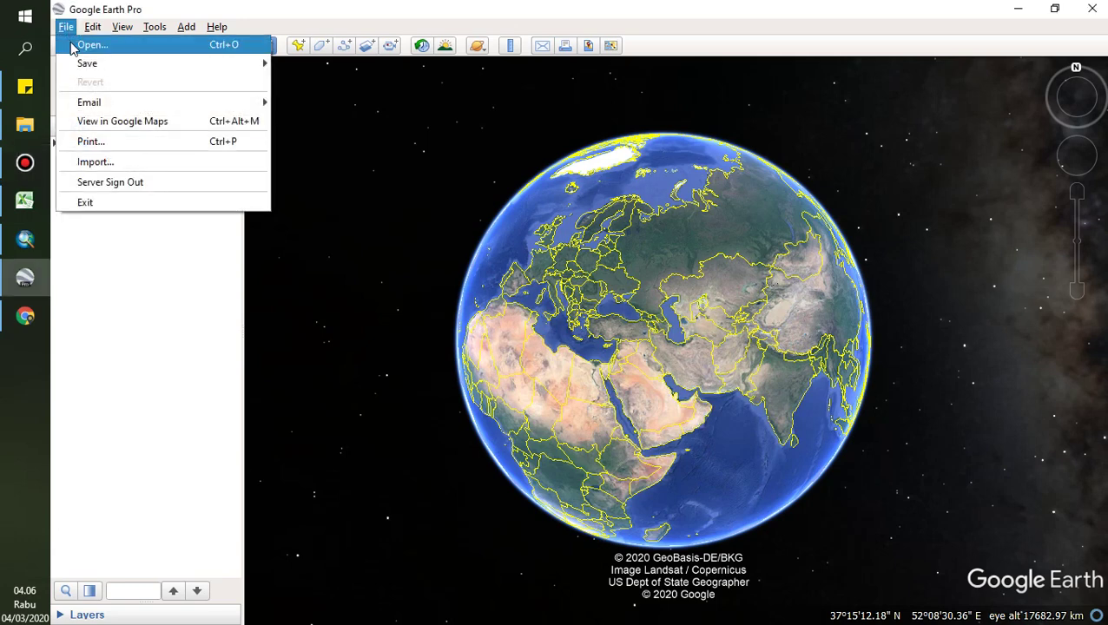
pyautogui.moveTo(75, 62)
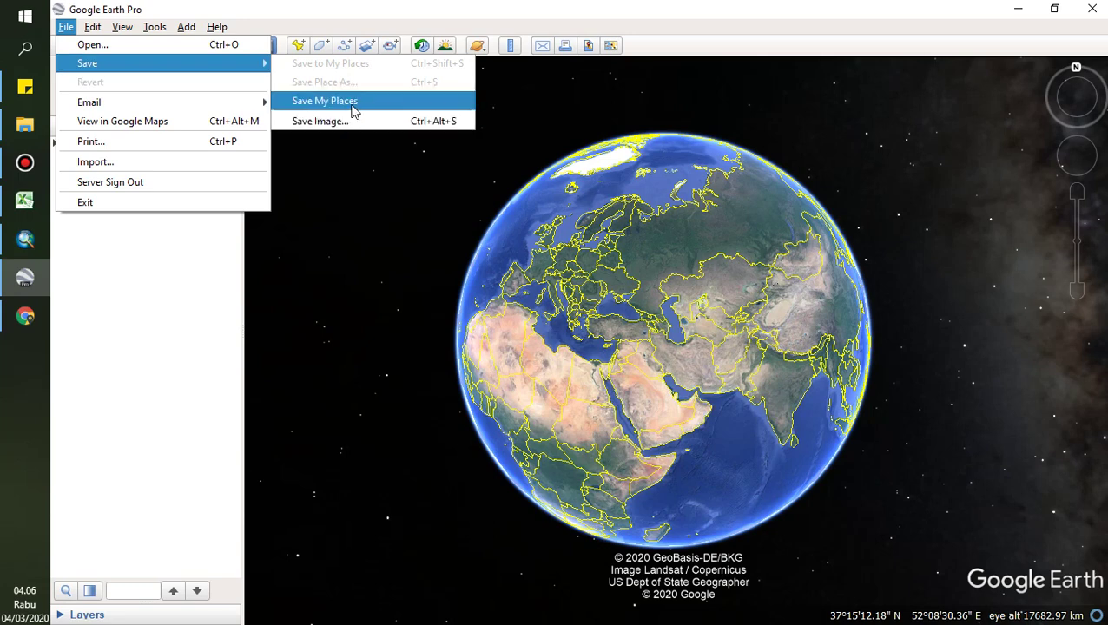
pyautogui.moveTo(156, 105)
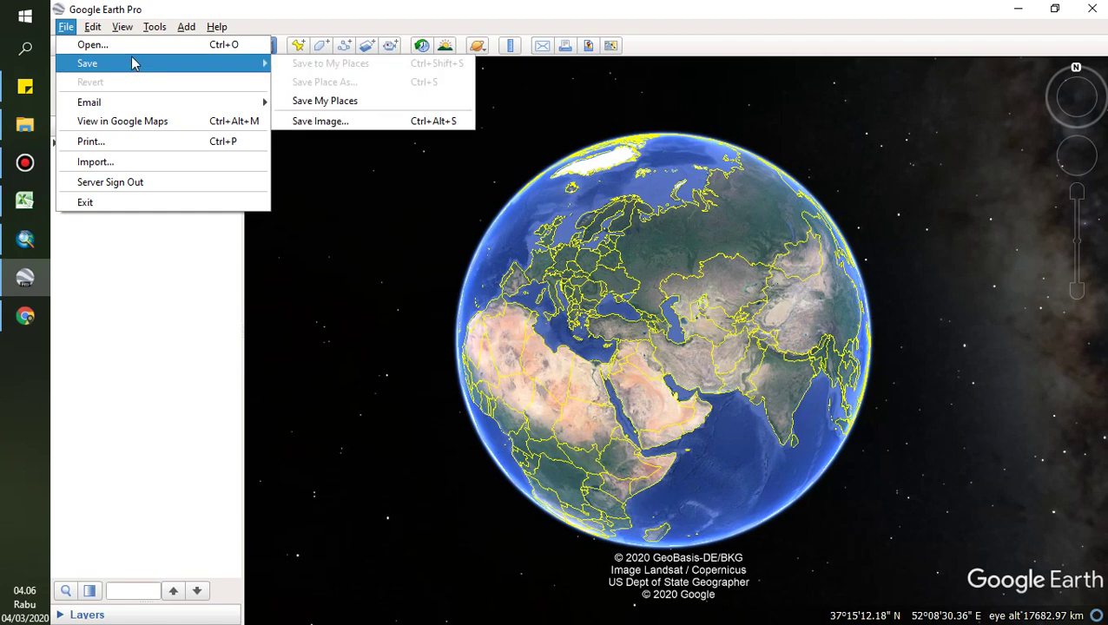
pyautogui.moveTo(145, 33)
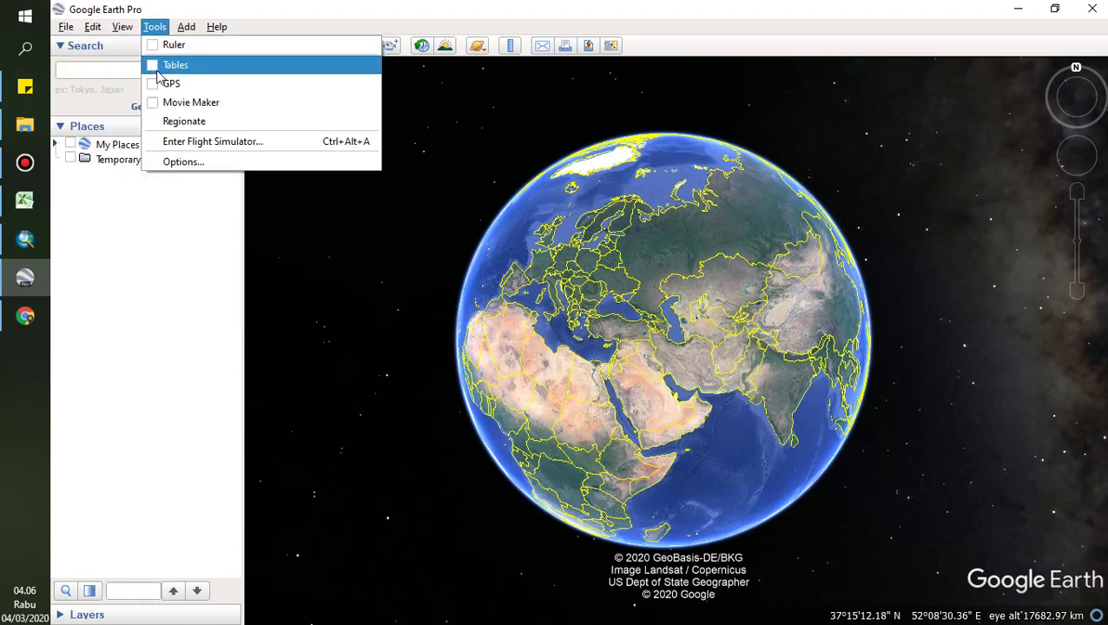
# - In Options, try Universal Transverse Mercator and browse the General tab's Language list without changing anything
pyautogui.click(191, 165)
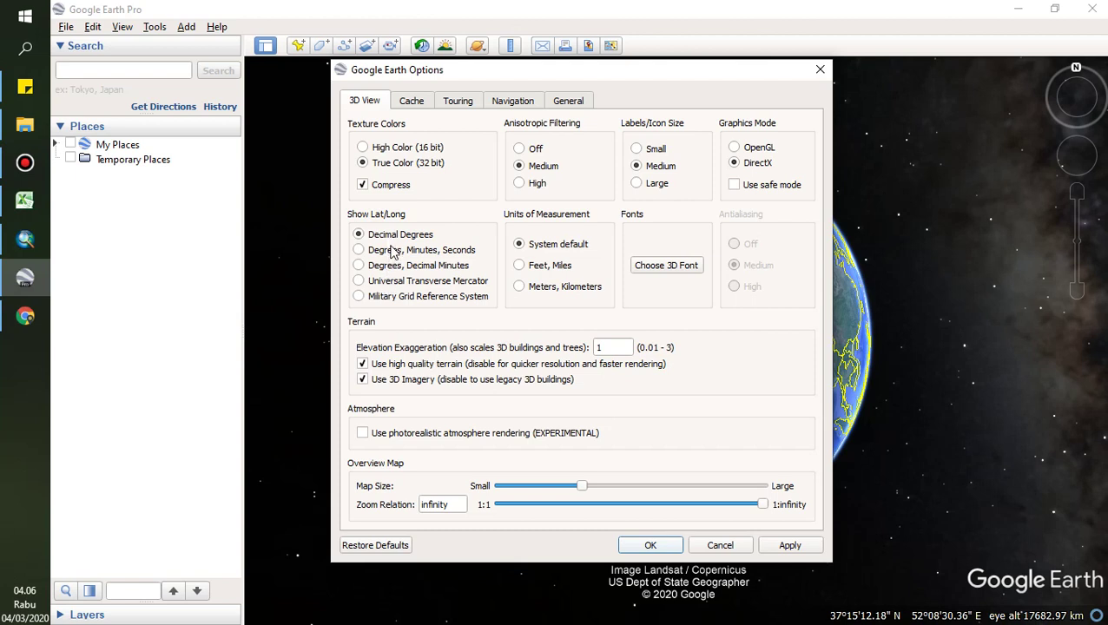
pyautogui.click(389, 283)
pyautogui.click(569, 103)
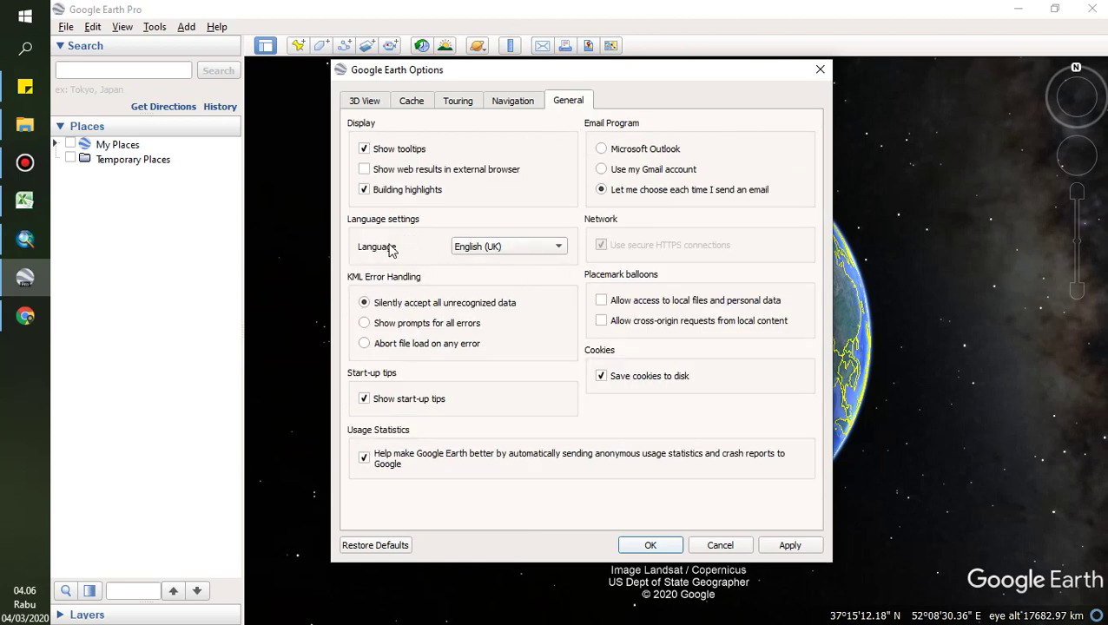
pyautogui.click(508, 248)
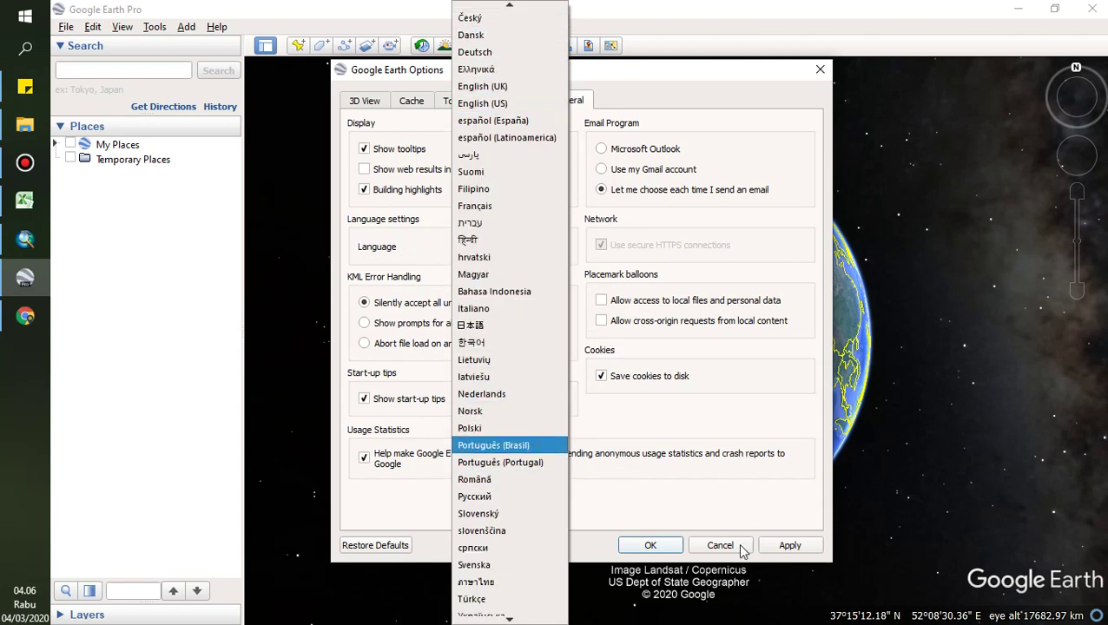
pyautogui.click(651, 545)
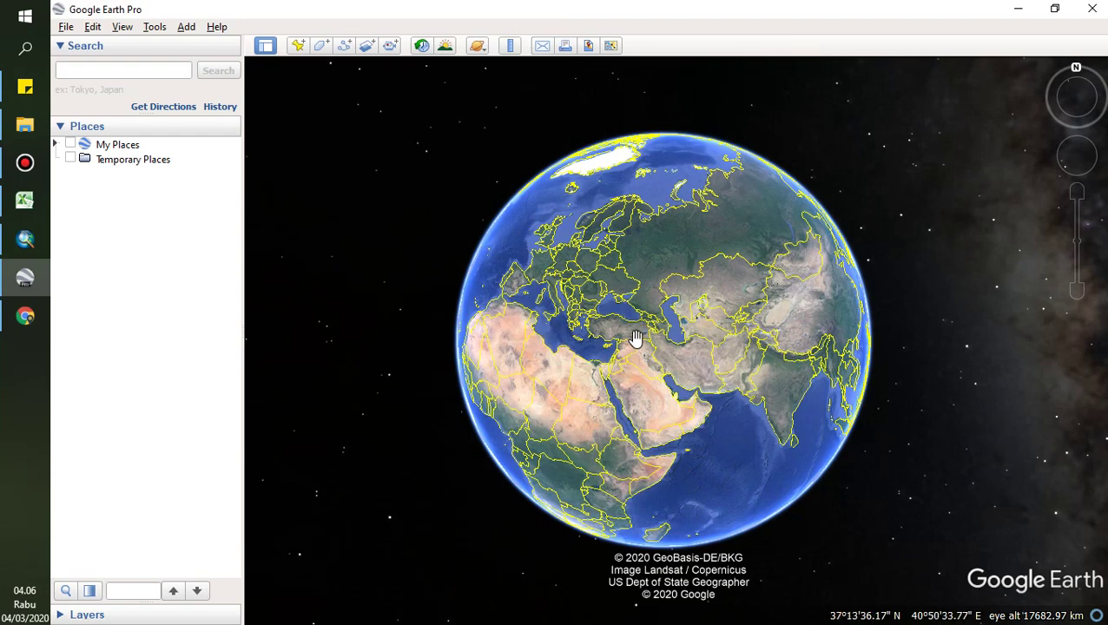
# - Zoom from the globe onto Lake Urmia in northwestern Iran and pan to centre the lake
pyautogui.scroll(5, 636, 338)
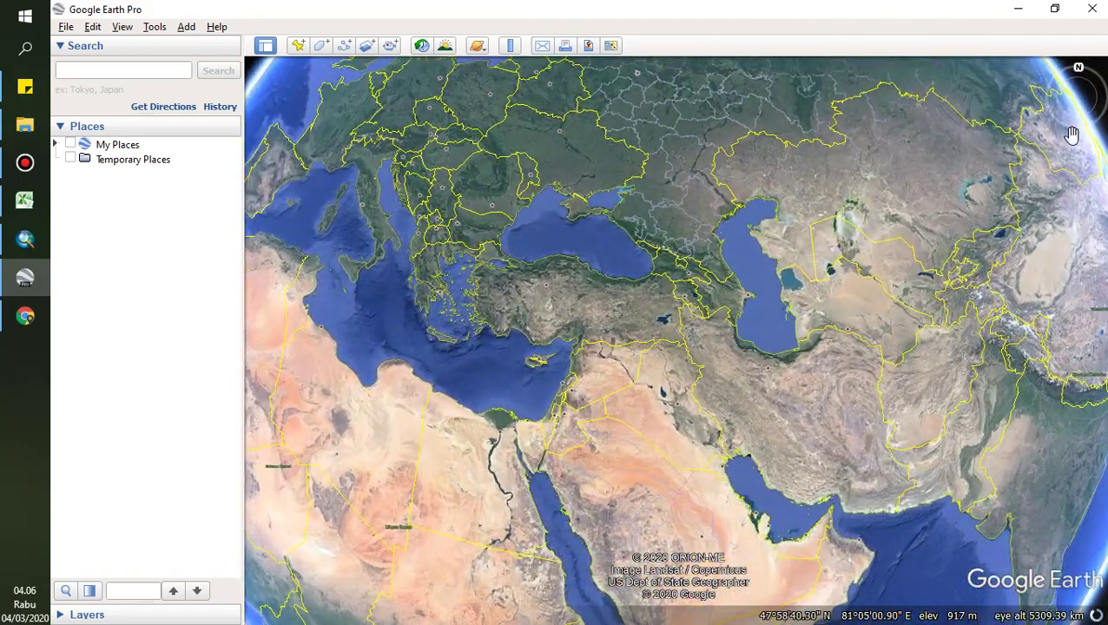
pyautogui.moveTo(1075, 218)
pyautogui.click(1077, 192)
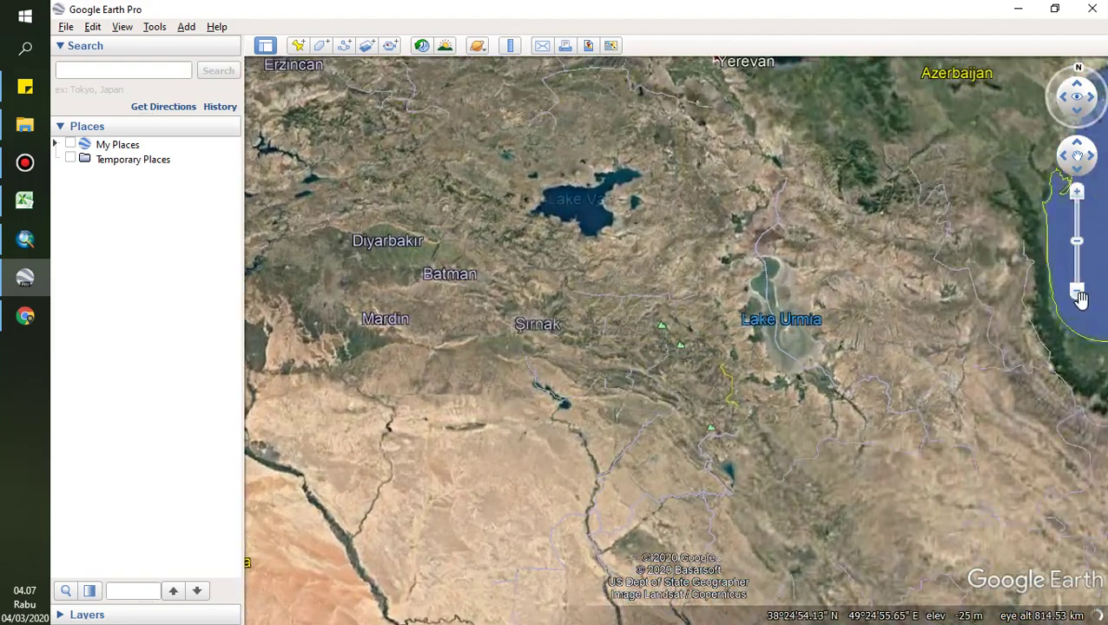
pyautogui.click(1077, 290)
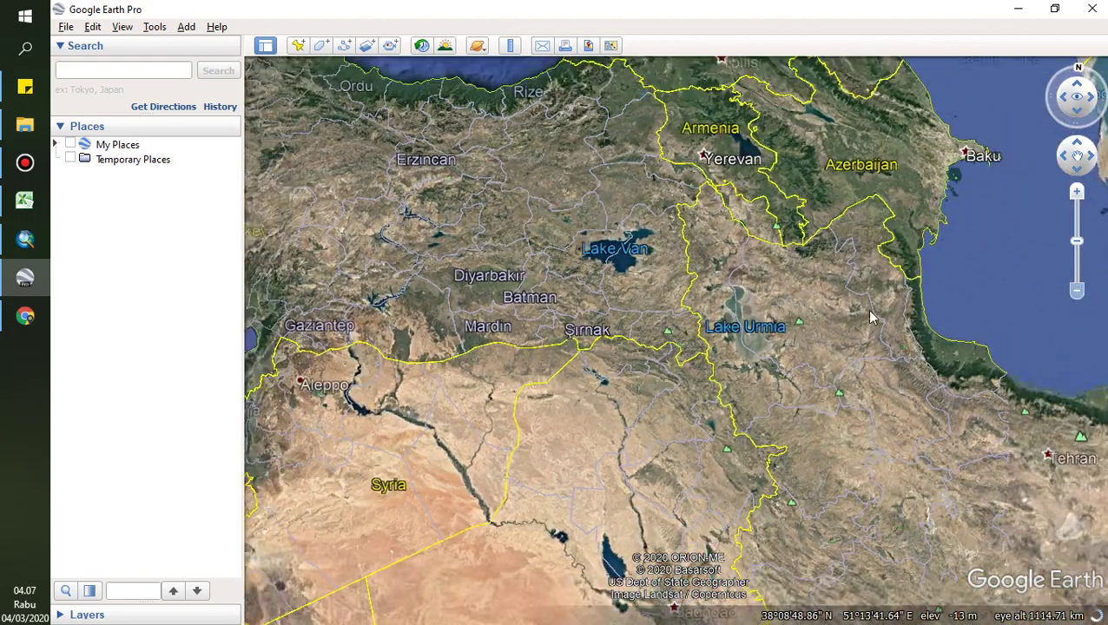
pyautogui.doubleClick(747, 334)
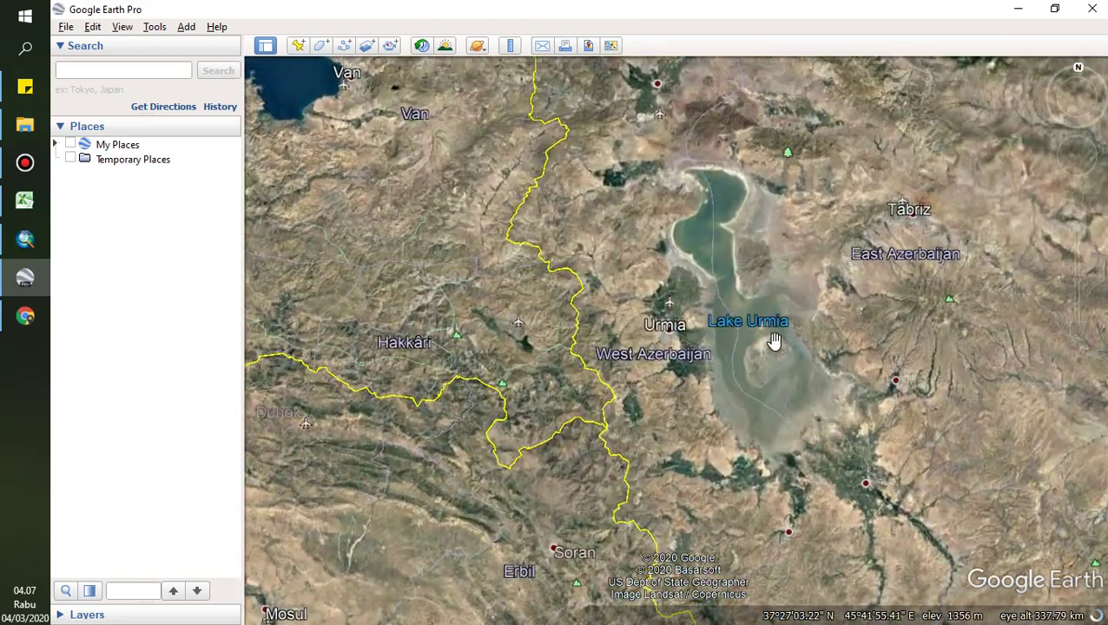
pyautogui.doubleClick(762, 328)
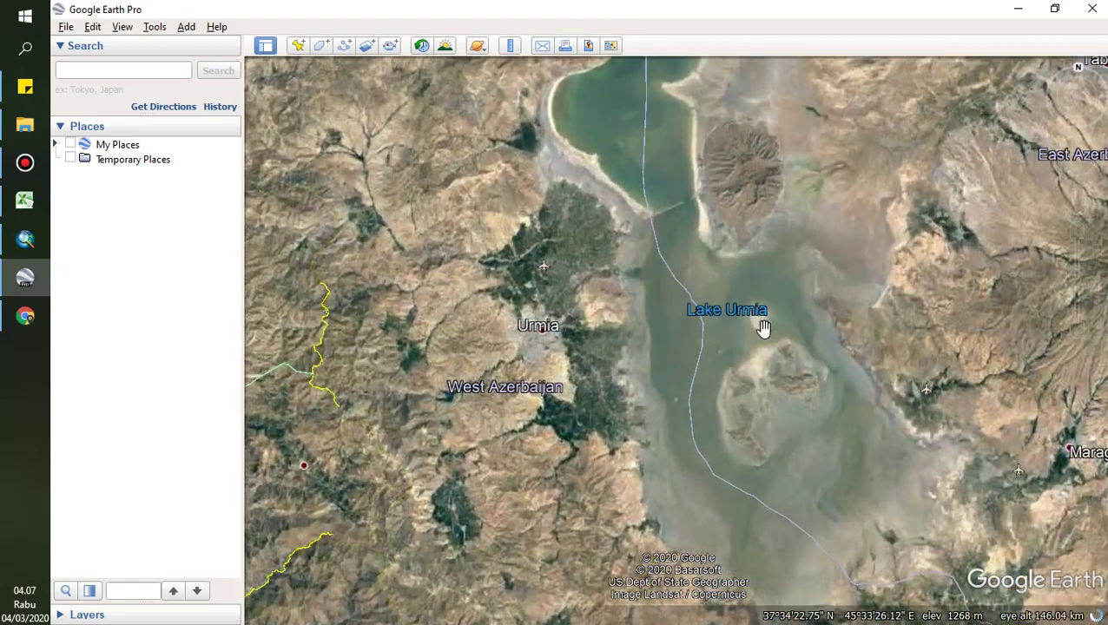
pyautogui.scroll(-3, 651, 189)
pyautogui.moveTo(652, 188); pyautogui.dragTo(673, 364)
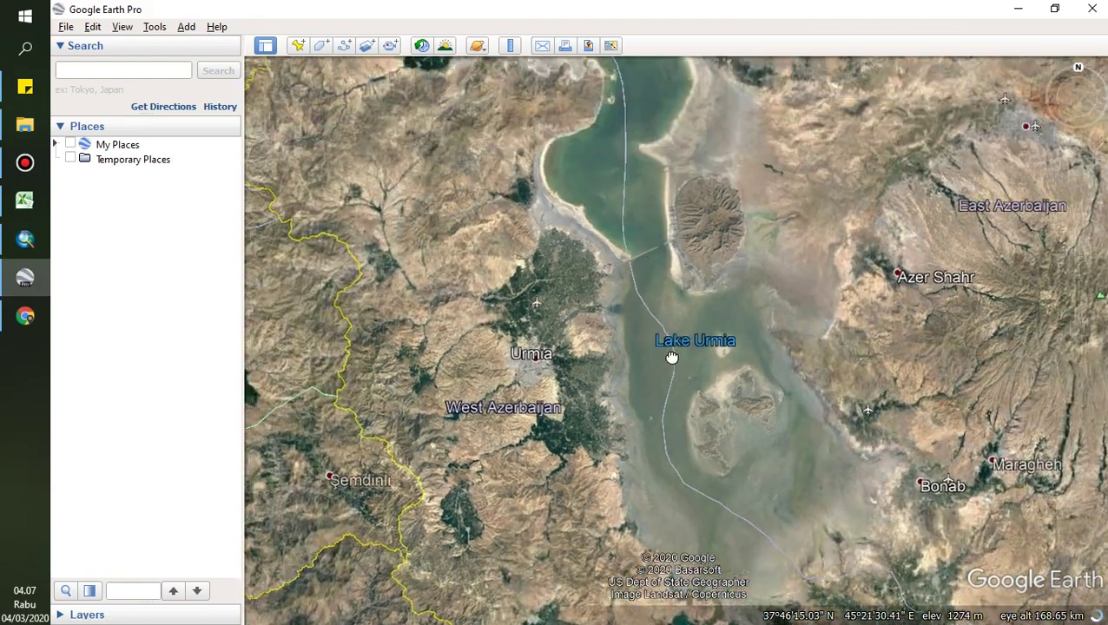
pyautogui.scroll(-1, 700, 420)
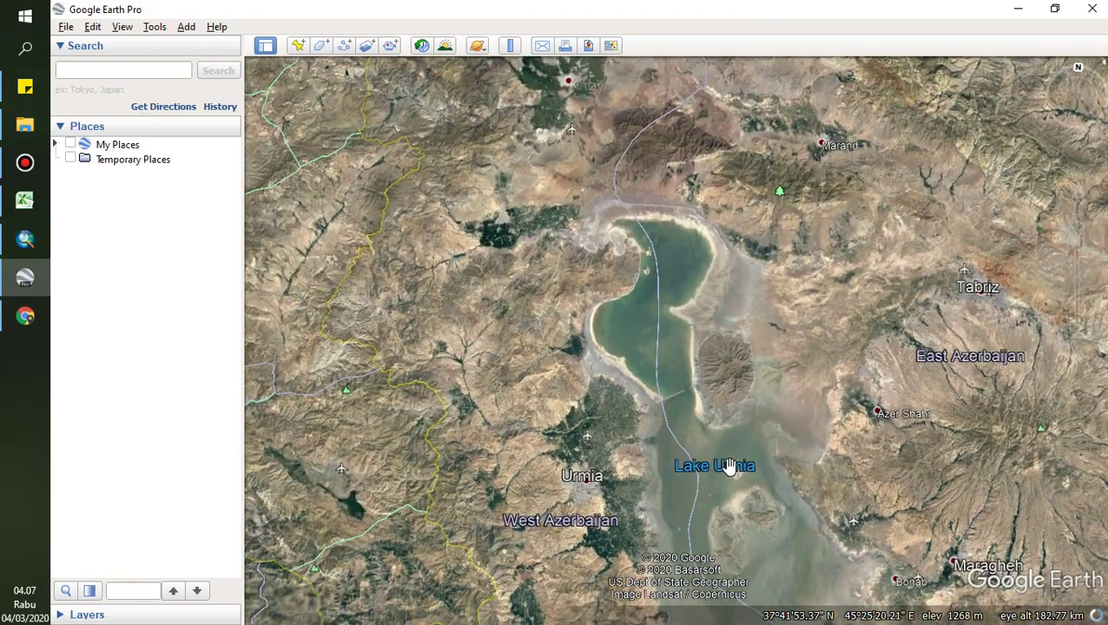
pyautogui.moveTo(705, 275); pyautogui.dragTo(638, 188)
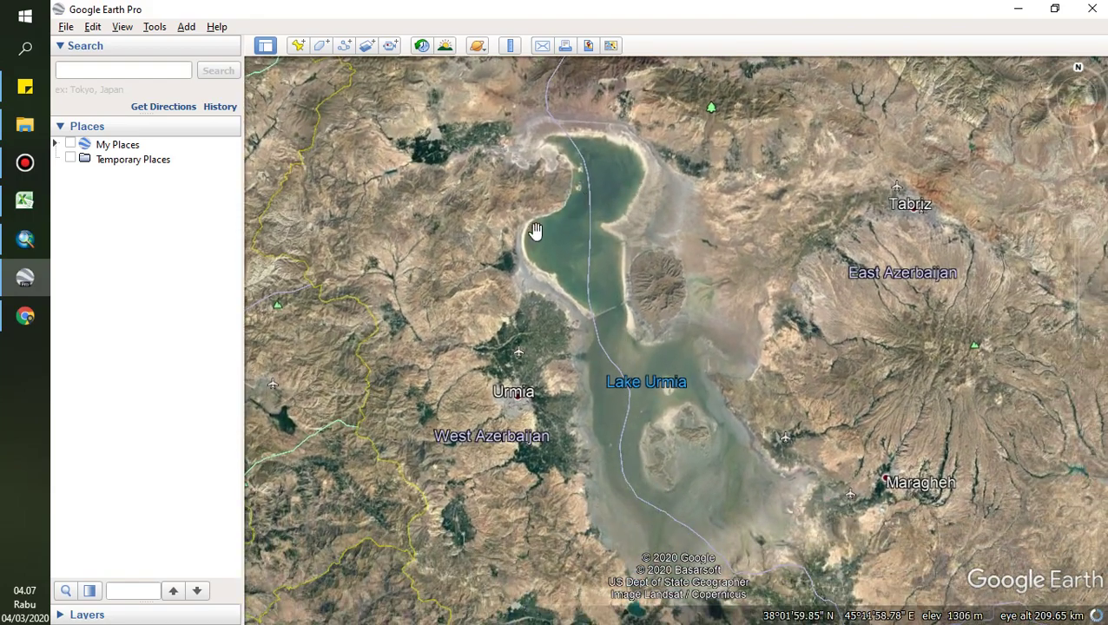
# - Create a polygon named LAKE with red 1.2-width lines and Area set to Outlined
pyautogui.click(321, 46)
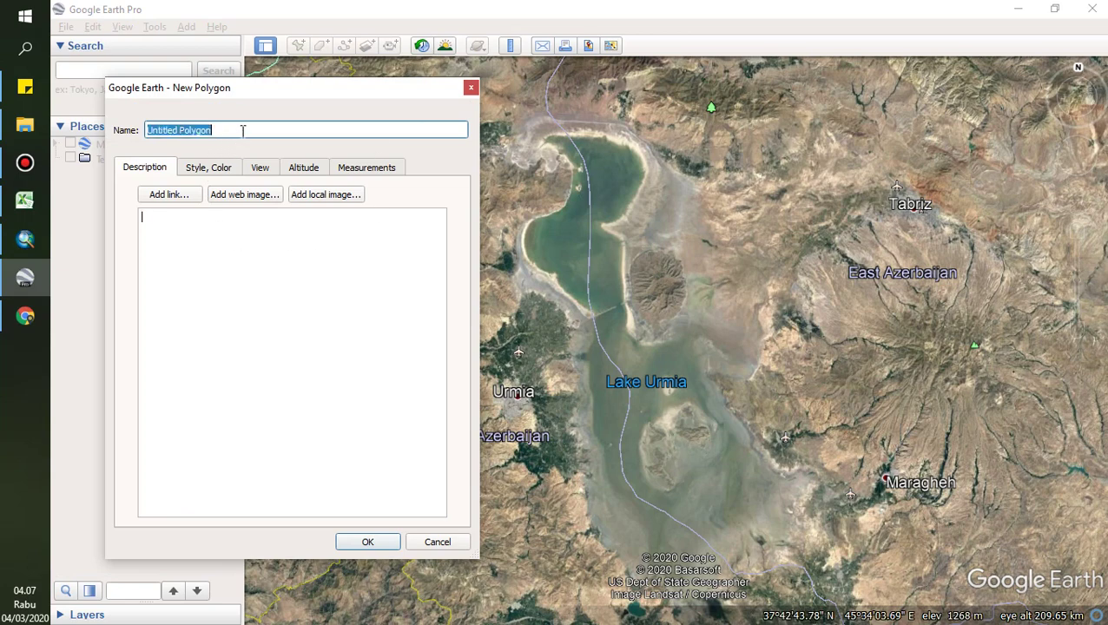
pyautogui.write('LAKE')
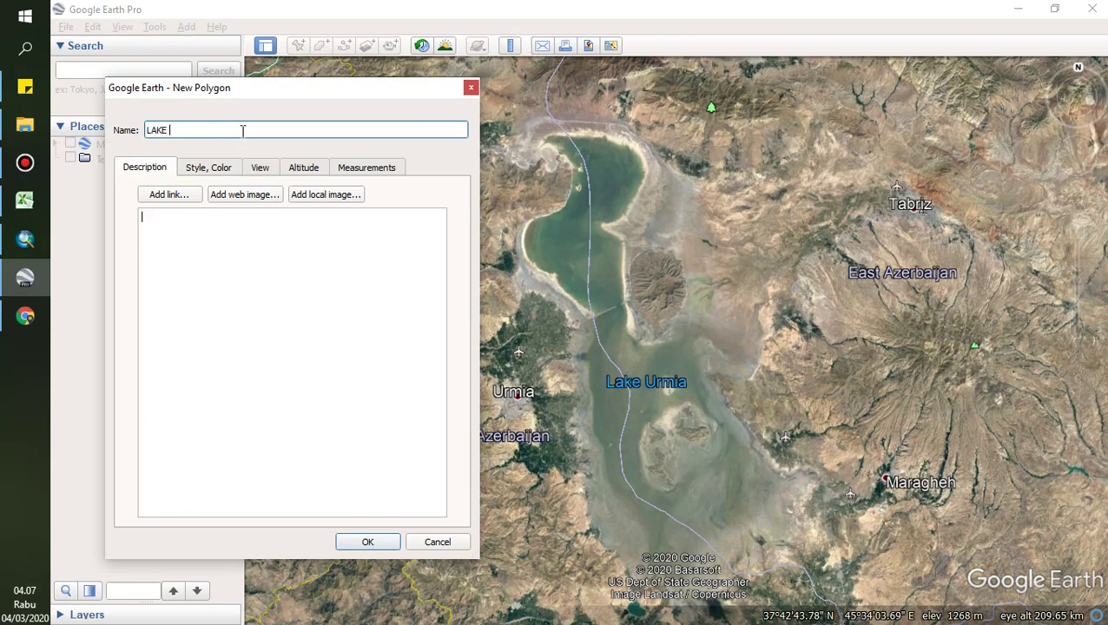
pyautogui.click(209, 171)
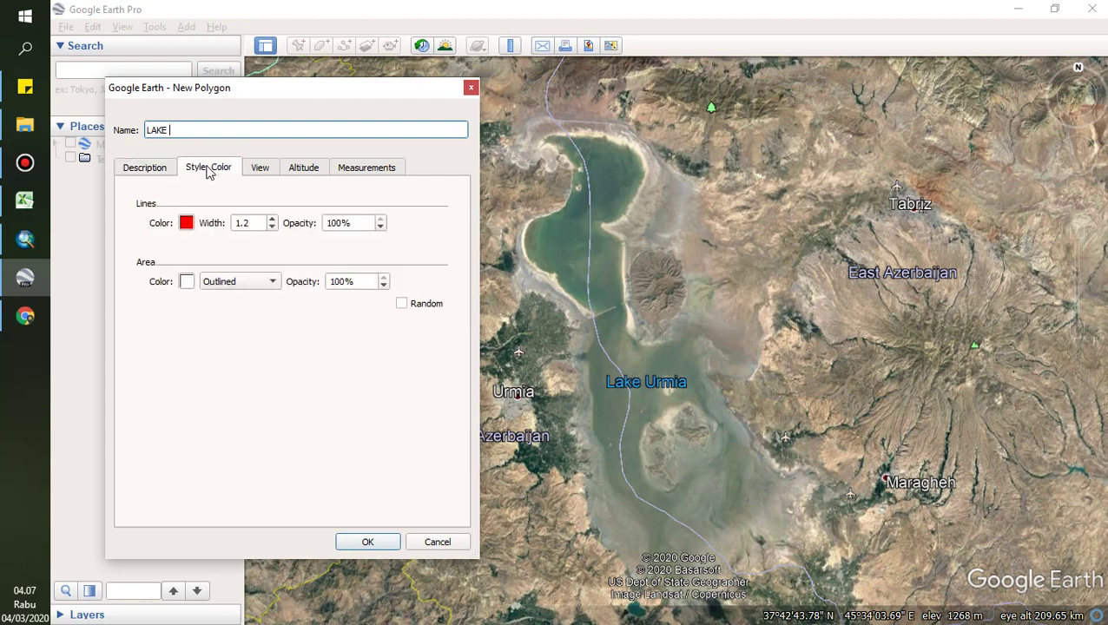
pyautogui.click(252, 282)
pyautogui.click(246, 319)
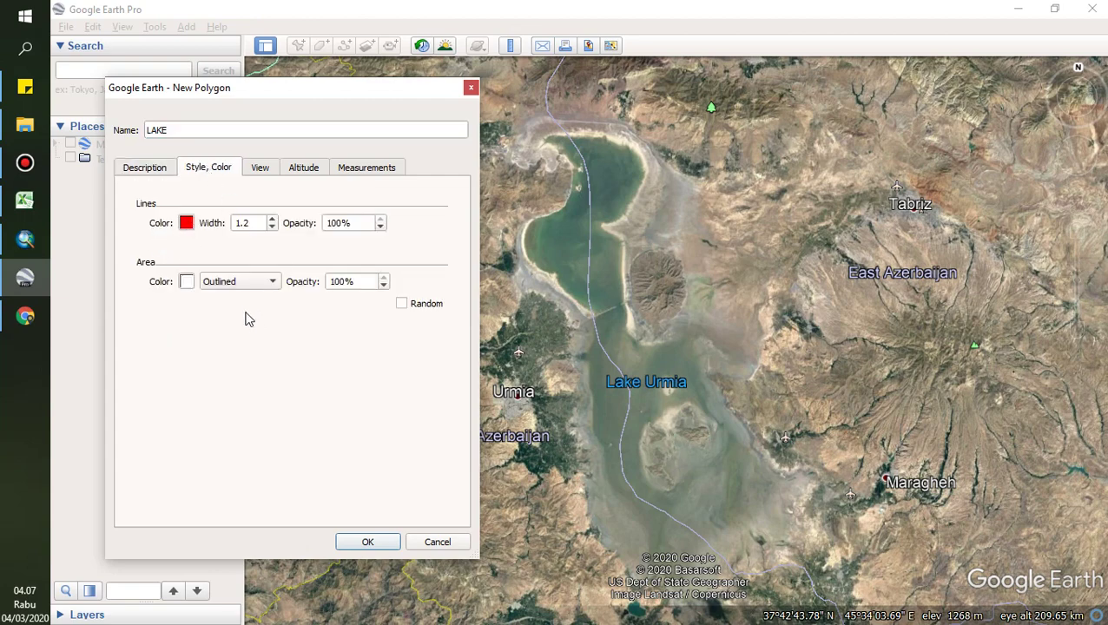
pyautogui.click(271, 219)
pyautogui.click(261, 224)
pyautogui.hotkey('shift', 'Left')
pyautogui.click(148, 169)
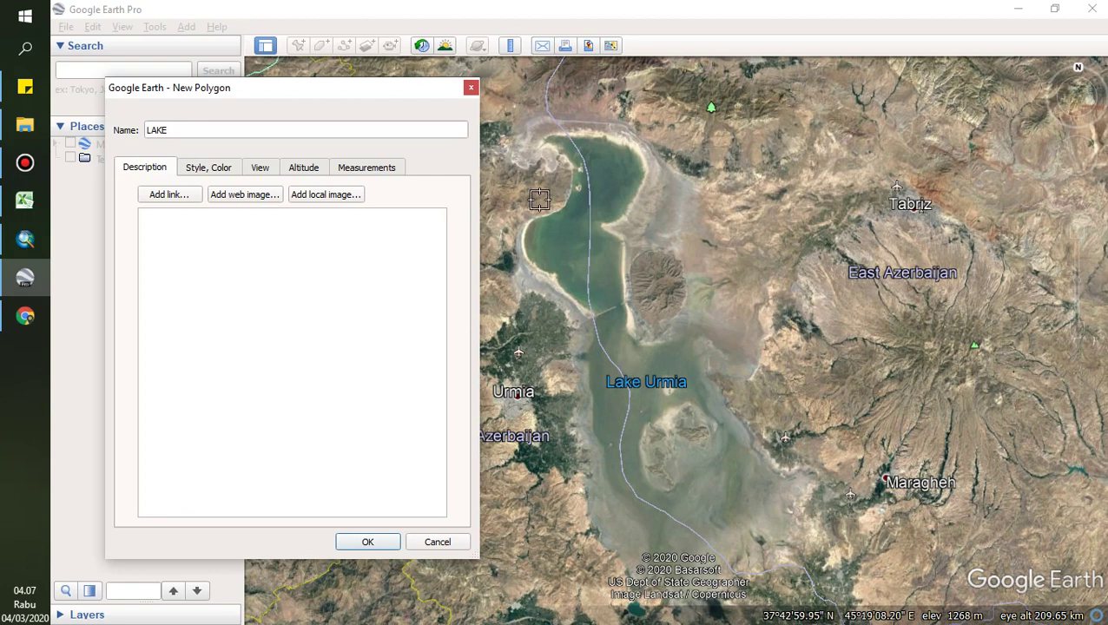
# - Trace the LAKE outline along Lake Urmia's west, north and east shores
pyautogui.moveTo(540, 272)
pyautogui.mouseDown()
pyautogui.moveTo(520, 232)
pyautogui.moveTo(565, 213)
pyautogui.moveTo(574, 196)
pyautogui.moveTo(569, 162)
pyautogui.moveTo(537, 140)
pyautogui.moveTo(575, 137)
pyautogui.mouseUp()
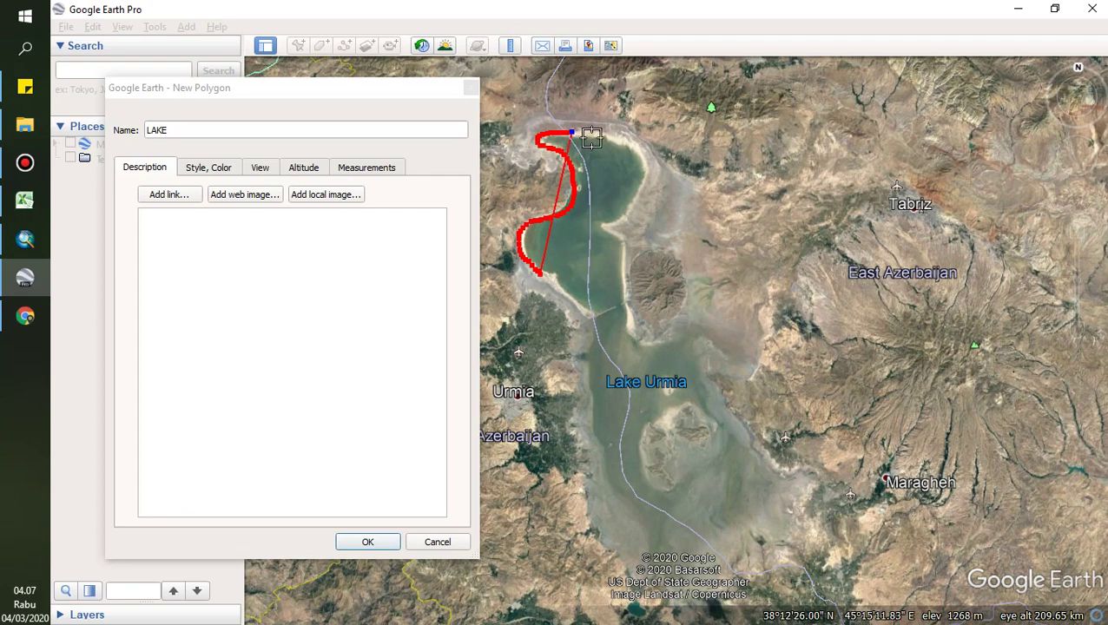
pyautogui.scroll(3, 573, 141)
pyautogui.click(582, 134)
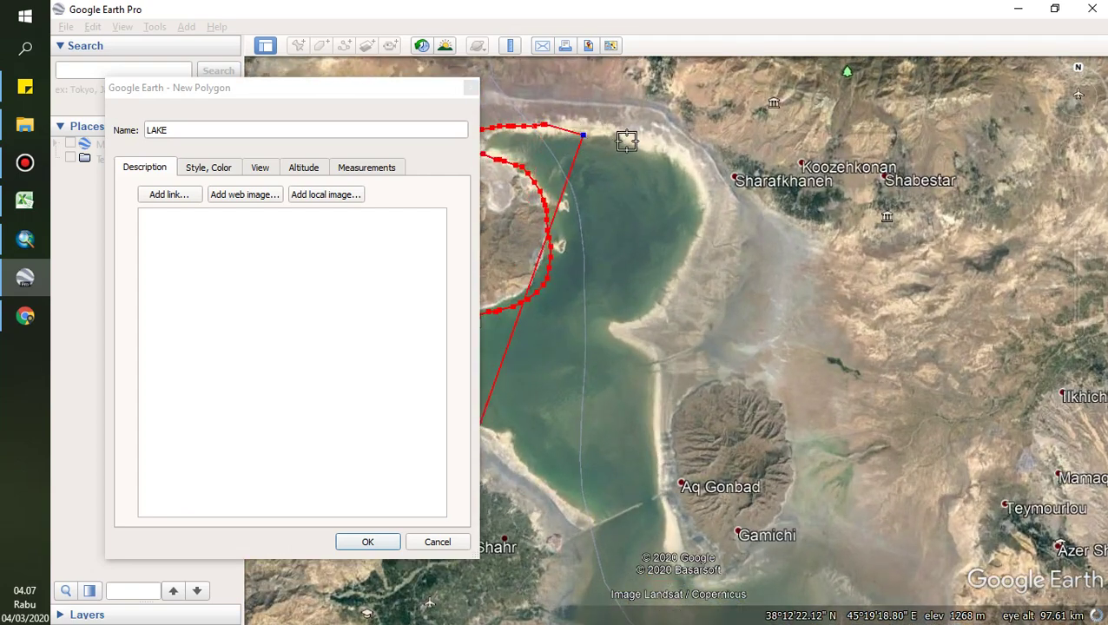
pyautogui.click(625, 141)
pyautogui.click(673, 163)
pyautogui.scroll(-3, 698, 185)
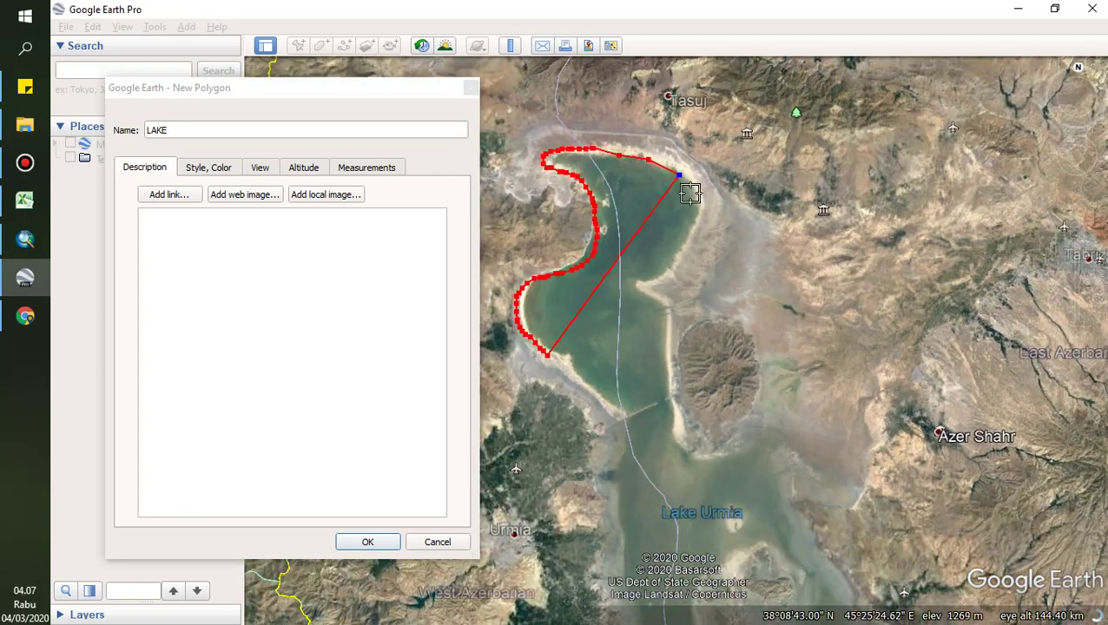
pyautogui.moveTo(692, 191)
pyautogui.mouseDown()
pyautogui.moveTo(678, 258)
pyautogui.moveTo(637, 290)
pyautogui.moveTo(664, 307)
pyautogui.moveTo(666, 399)
pyautogui.moveTo(686, 461)
pyautogui.moveTo(625, 463)
pyautogui.moveTo(623, 428)
pyautogui.moveTo(562, 358)
pyautogui.mouseUp()
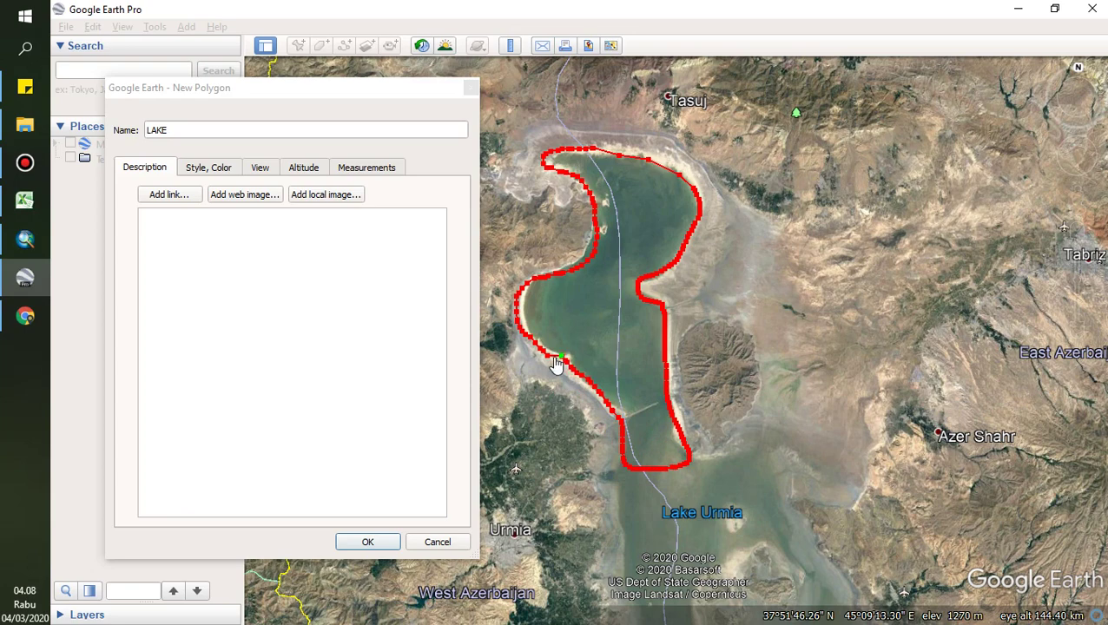
# - Show LAKE's area in Hectares (110,440) on Measurements, then save the polygon to My Places
pyautogui.click(352, 172)
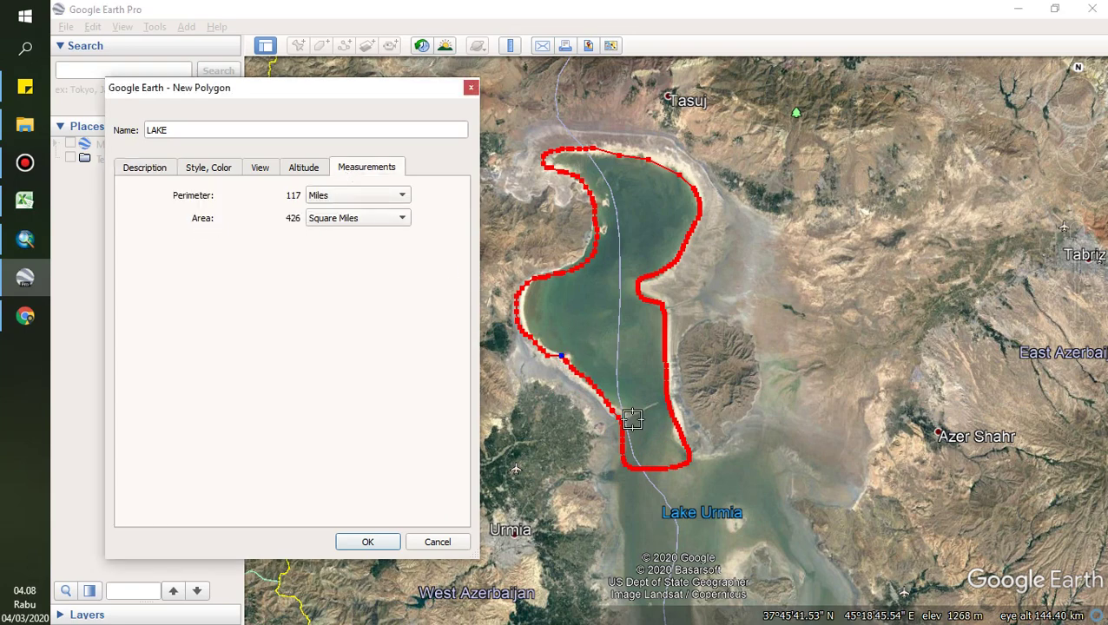
pyautogui.click(391, 219)
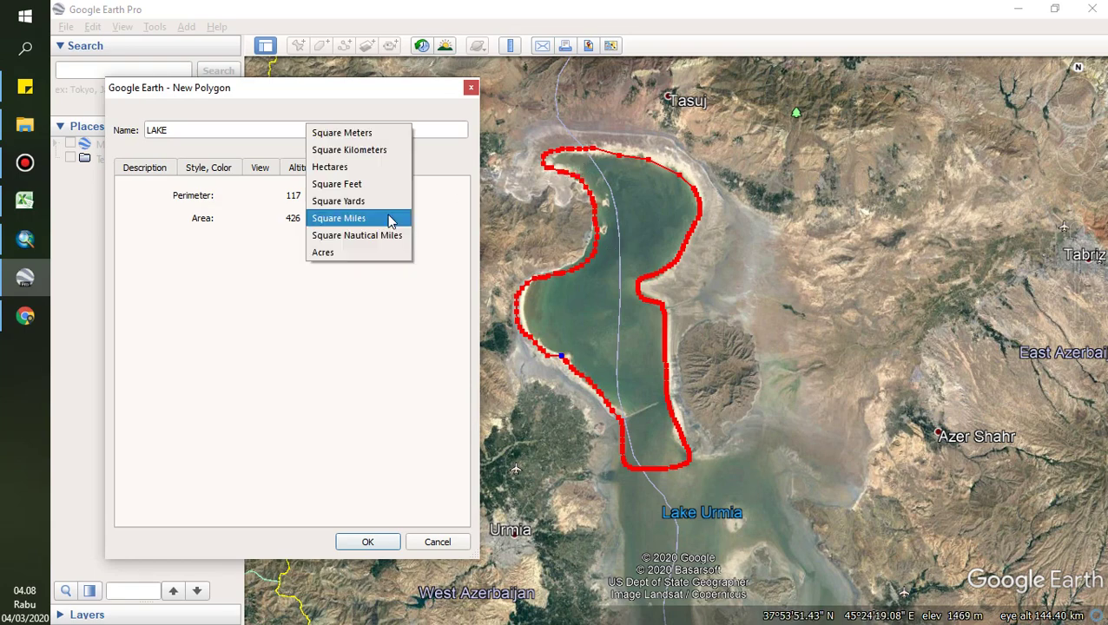
pyautogui.click(379, 165)
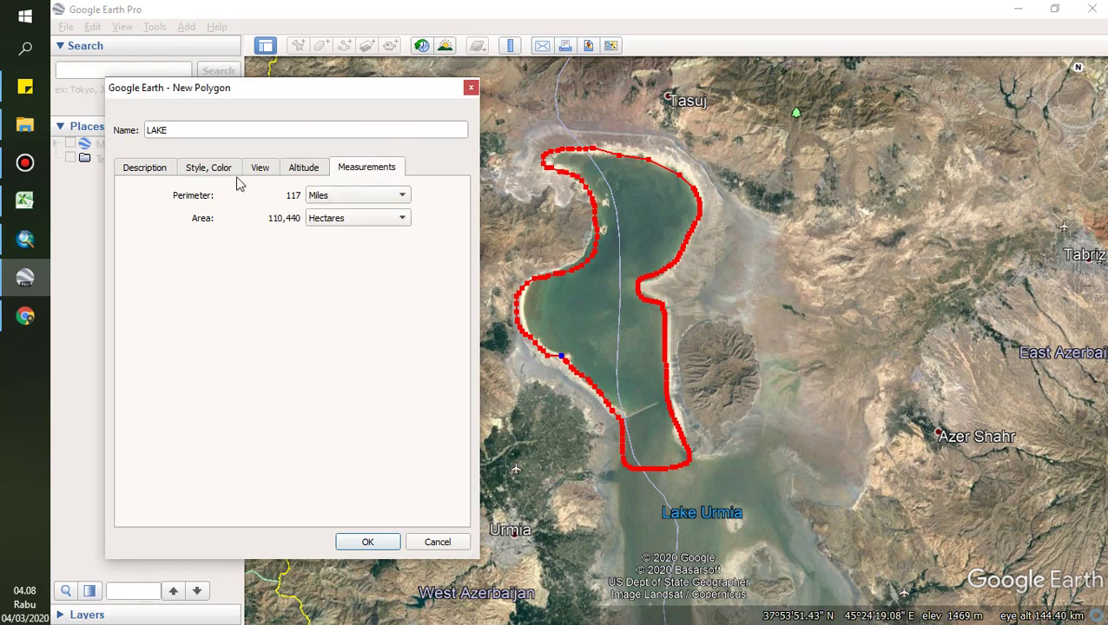
pyautogui.click(368, 542)
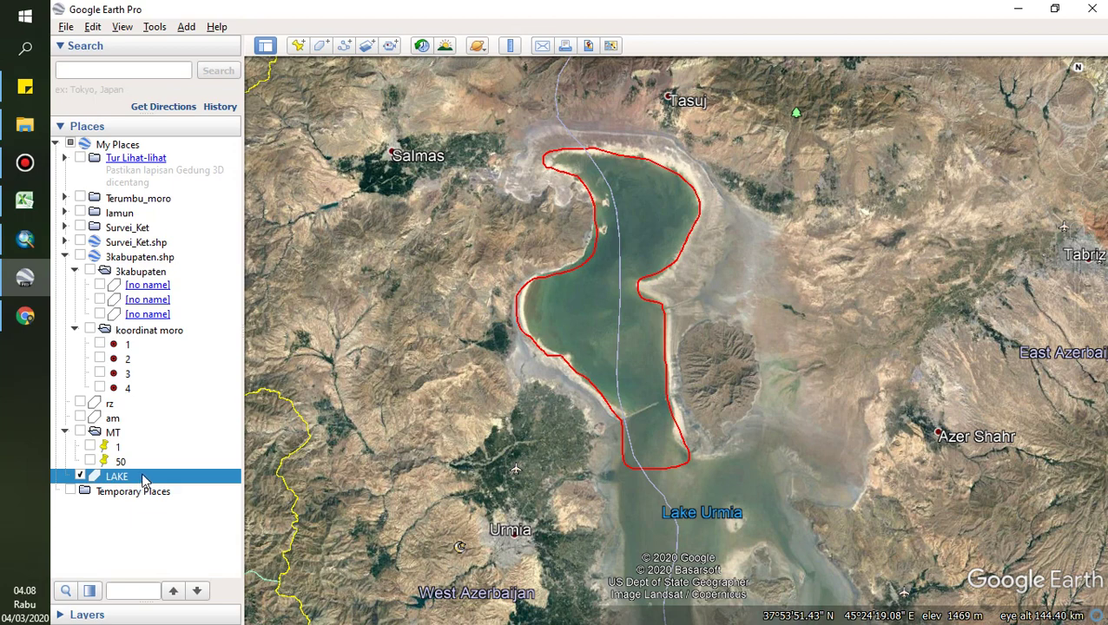
pyautogui.rightClick(144, 480)
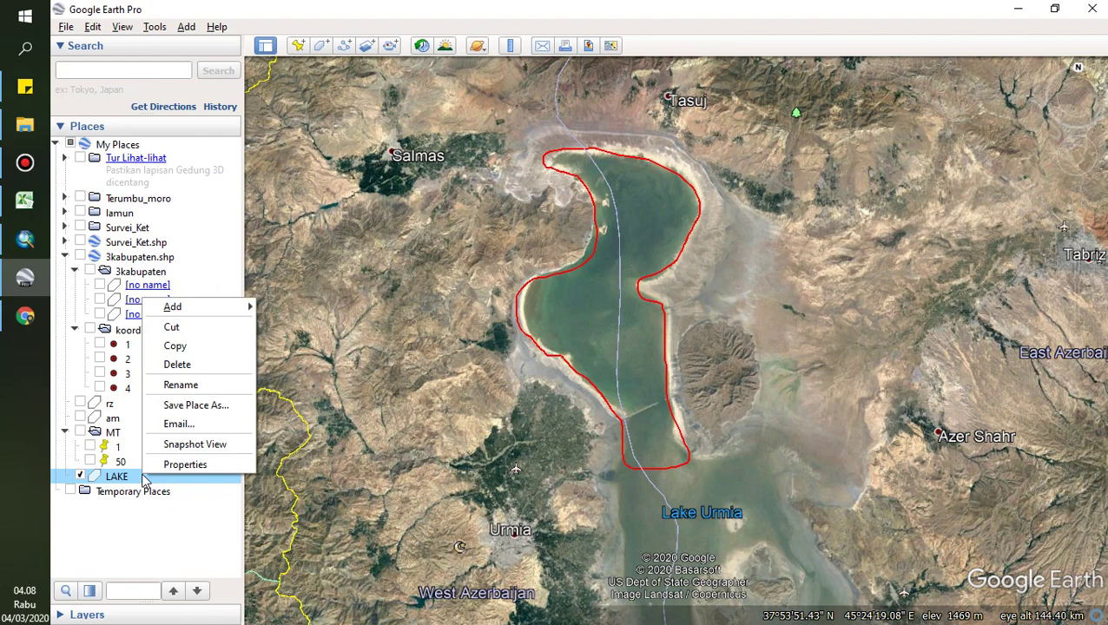
# - Save the LAKE polygon as LAKE.kml in the bagusGIS folder
pyautogui.click(189, 411)
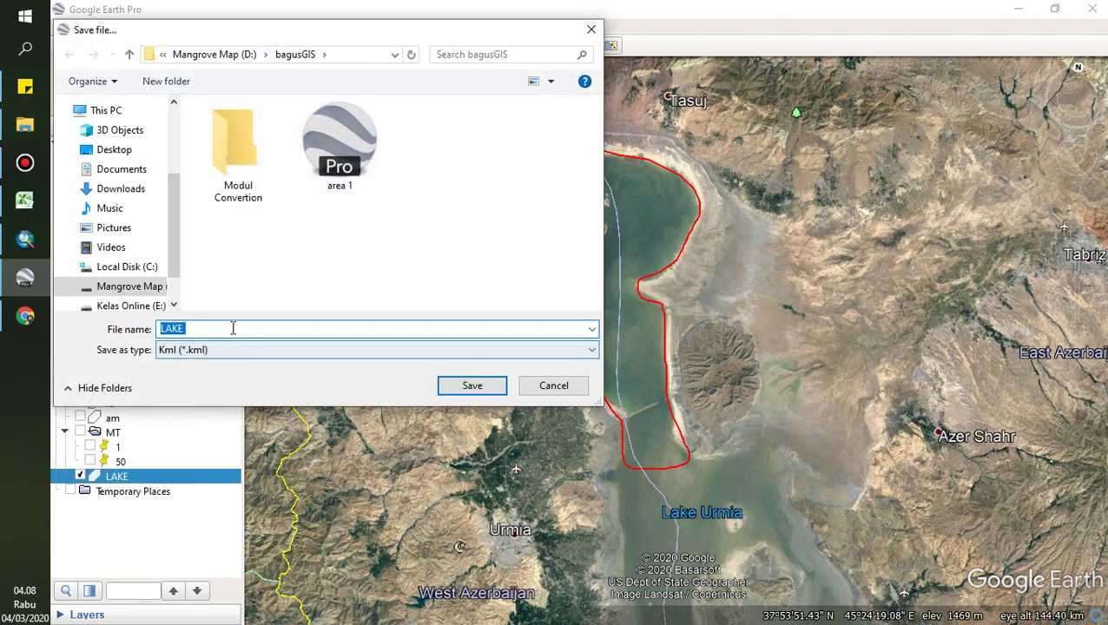
pyautogui.click(473, 385)
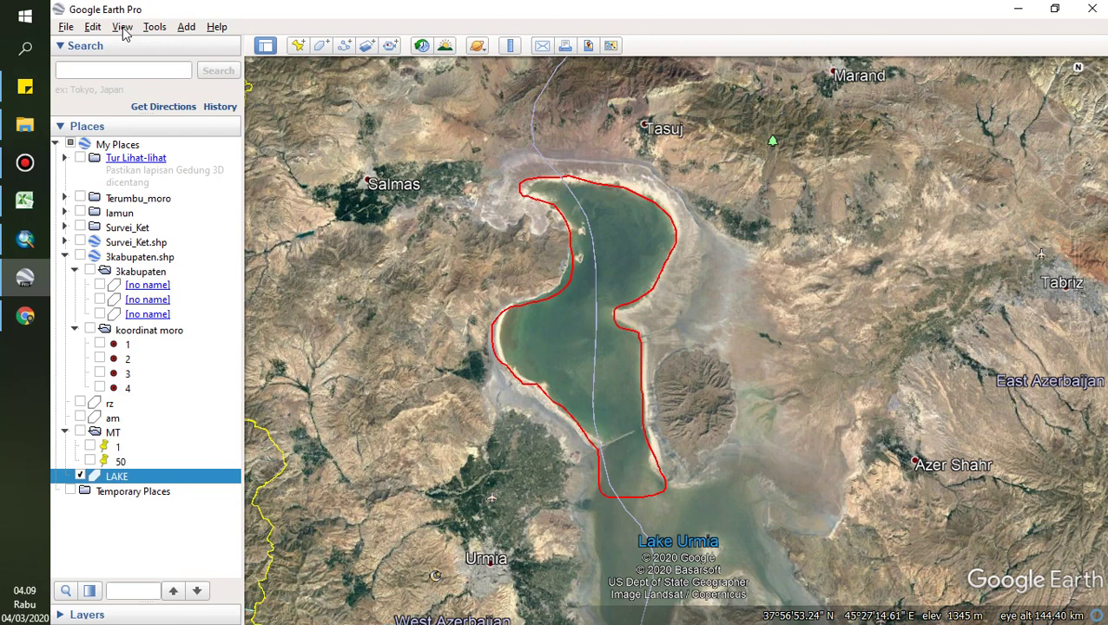
# - Set the 3D View coordinate format to Universal Transverse Mercator and apply it
pyautogui.click(160, 31)
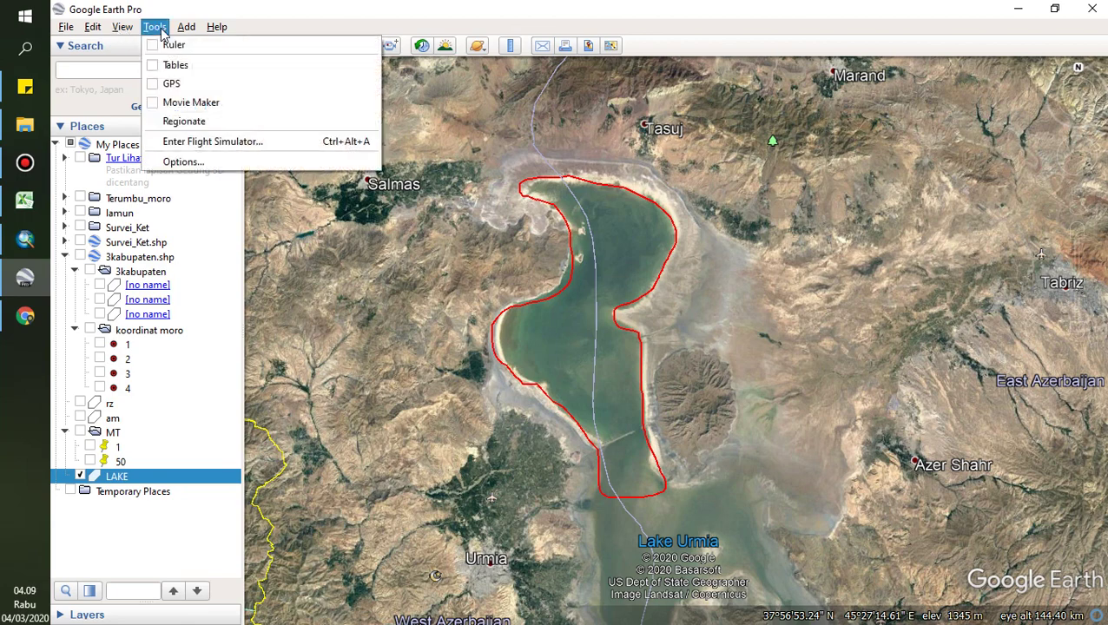
pyautogui.click(200, 163)
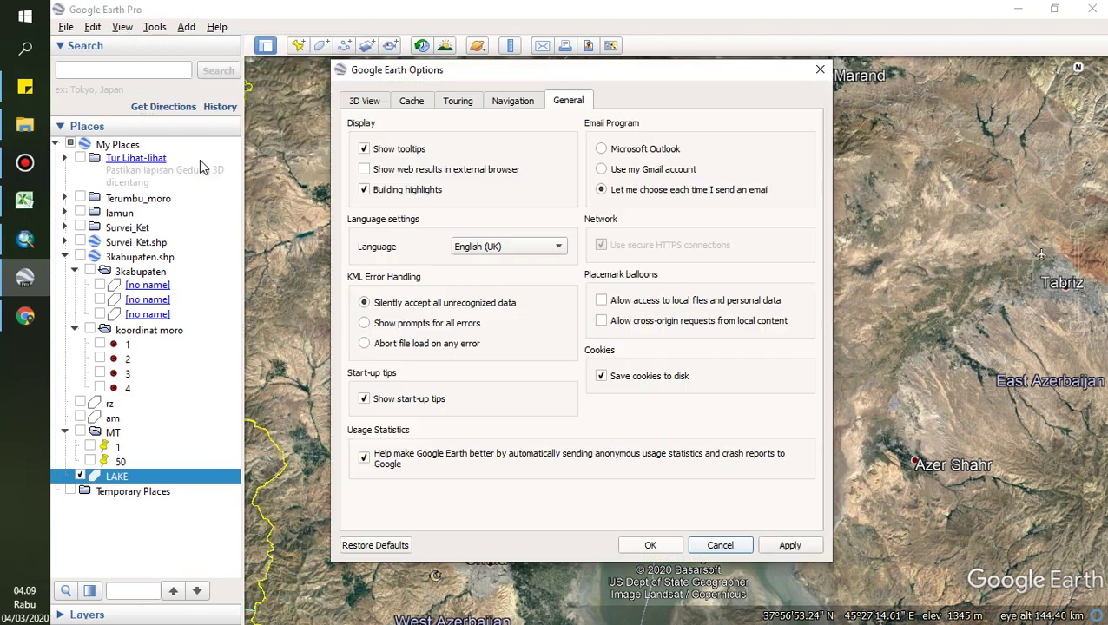
pyautogui.click(366, 102)
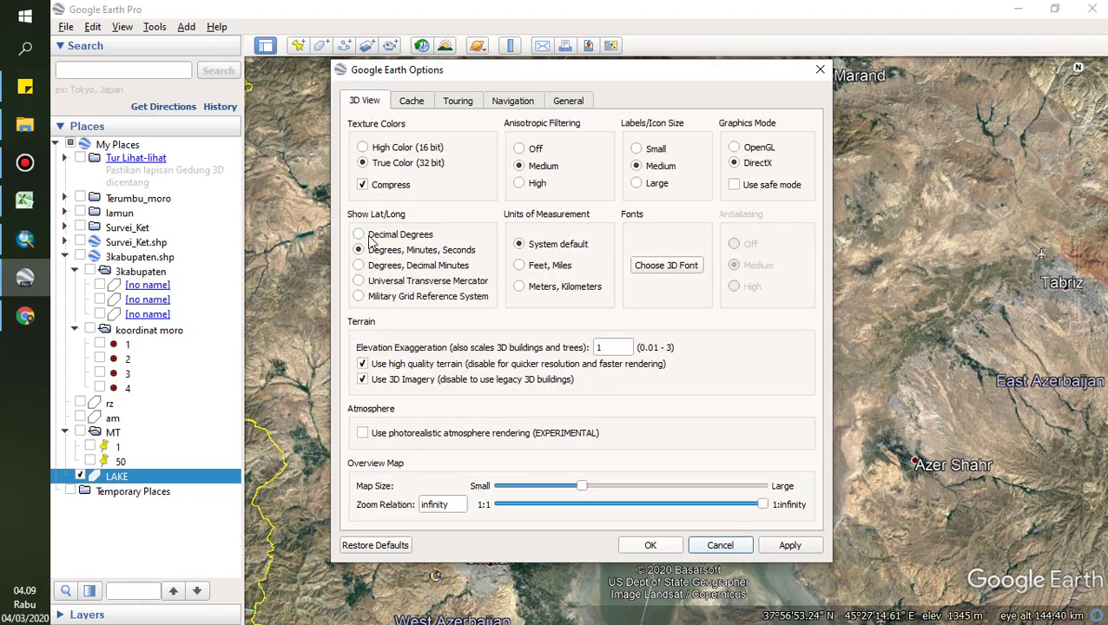
pyautogui.click(371, 283)
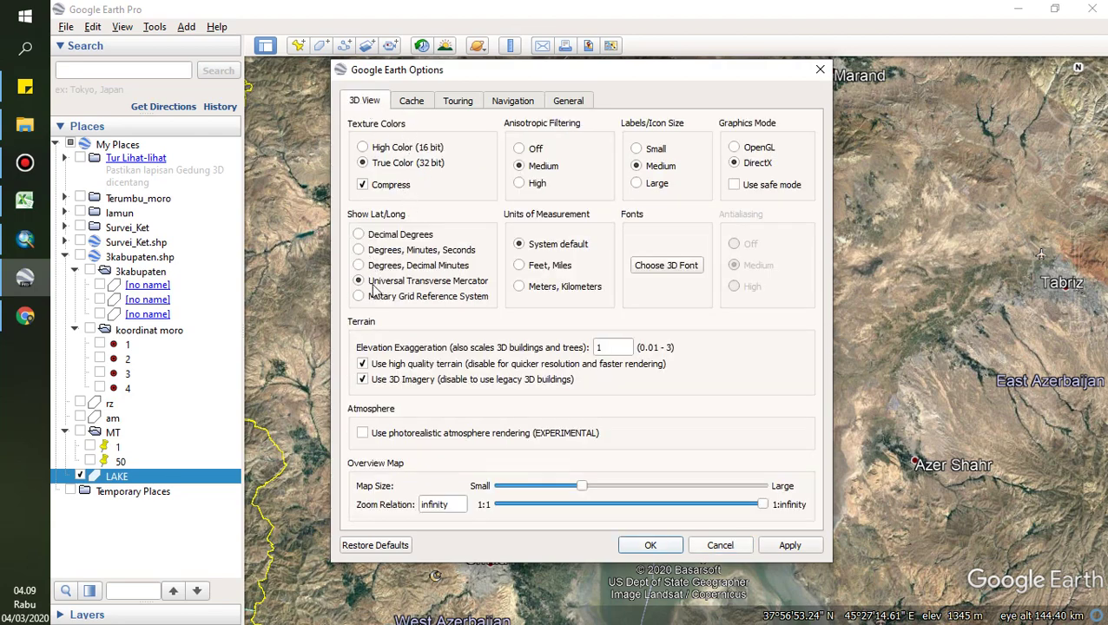
pyautogui.click(378, 252)
pyautogui.click(411, 281)
pyautogui.click(667, 547)
# - Add a placemark on Lake Urmia's small island and review its UTM Easting and Northing values
pyautogui.click(298, 47)
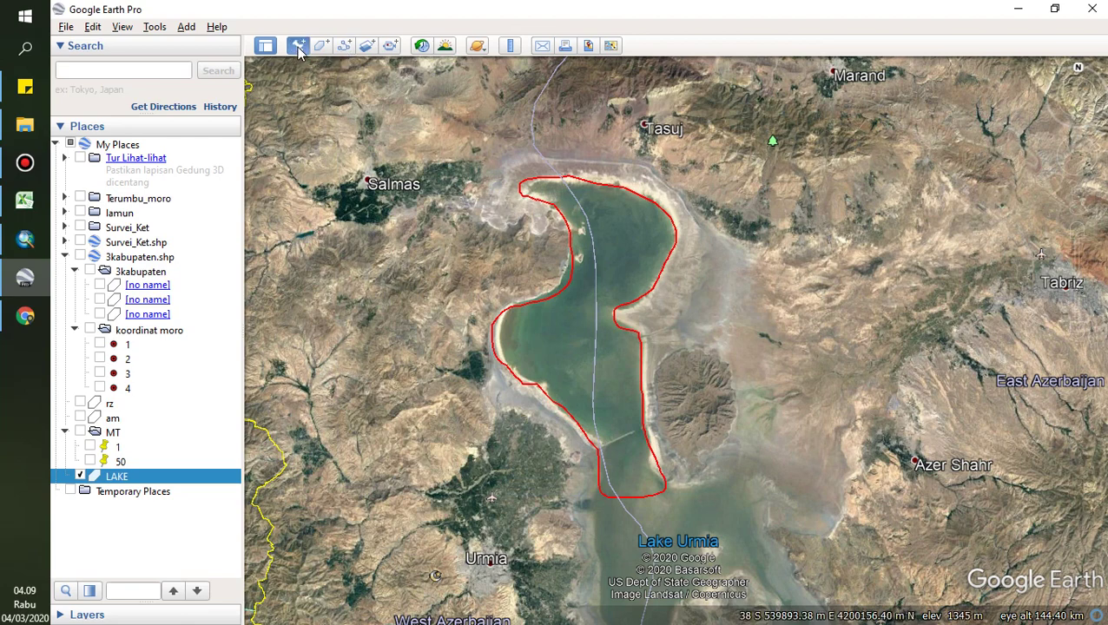
pyautogui.moveTo(680, 346); pyautogui.dragTo(588, 268)
pyautogui.scroll(5, 589, 268)
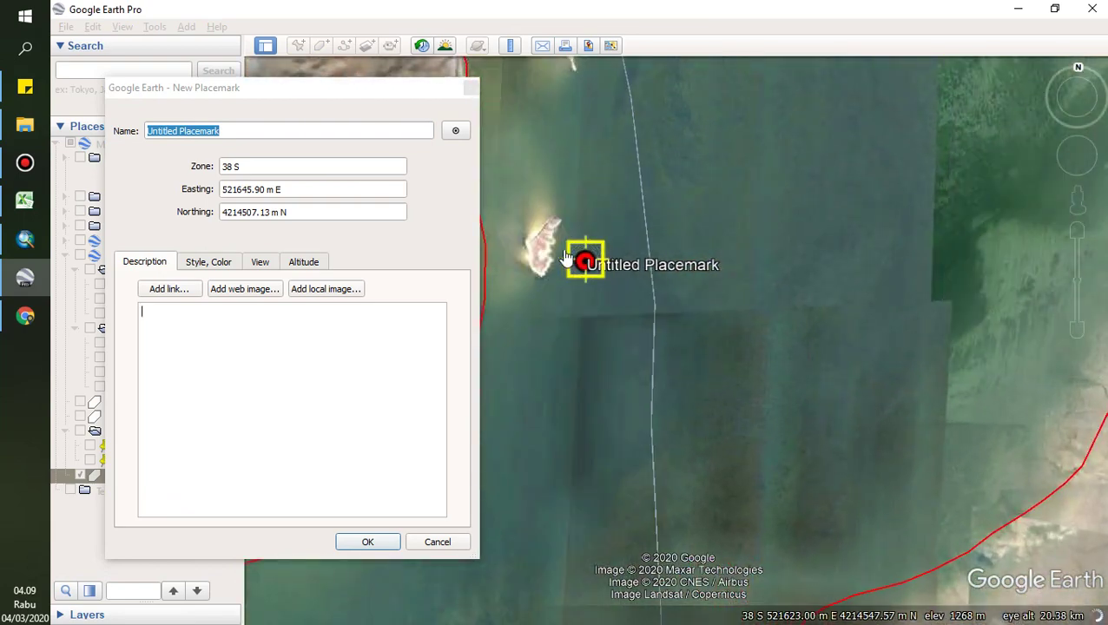
pyautogui.moveTo(589, 268); pyautogui.dragTo(543, 254)
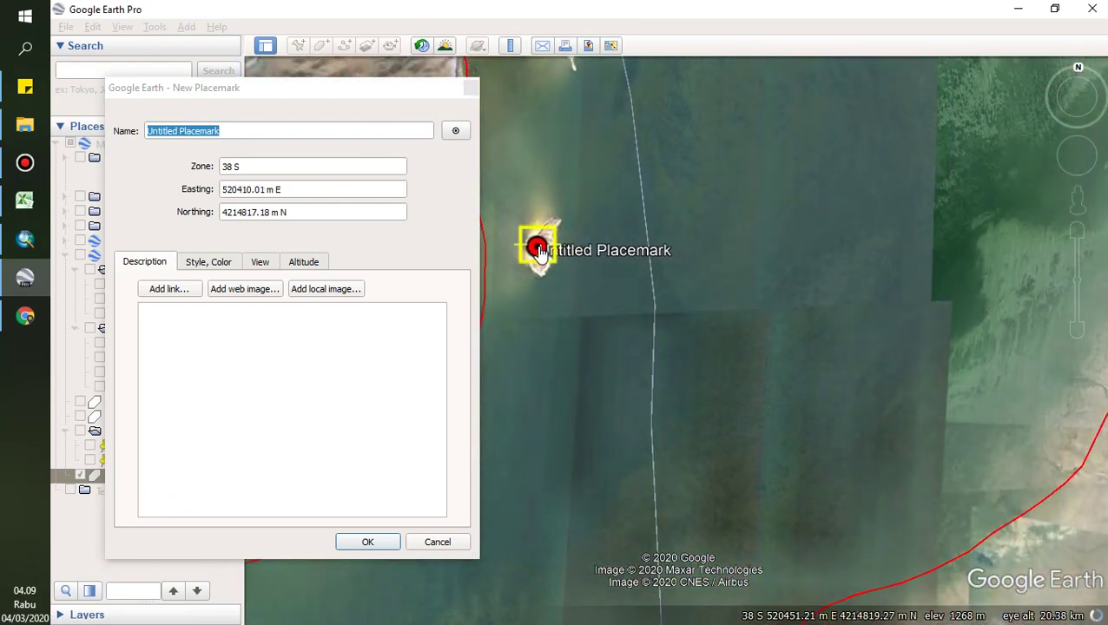
pyautogui.tripleClick(310, 212)
pyautogui.tripleClick(292, 192)
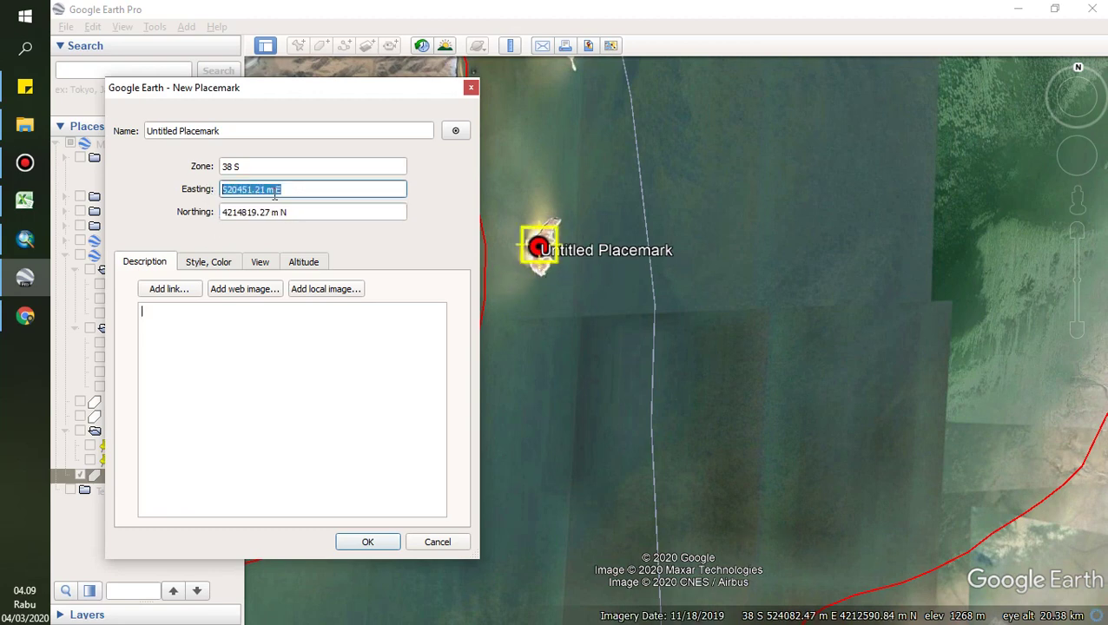
pyautogui.click(300, 190)
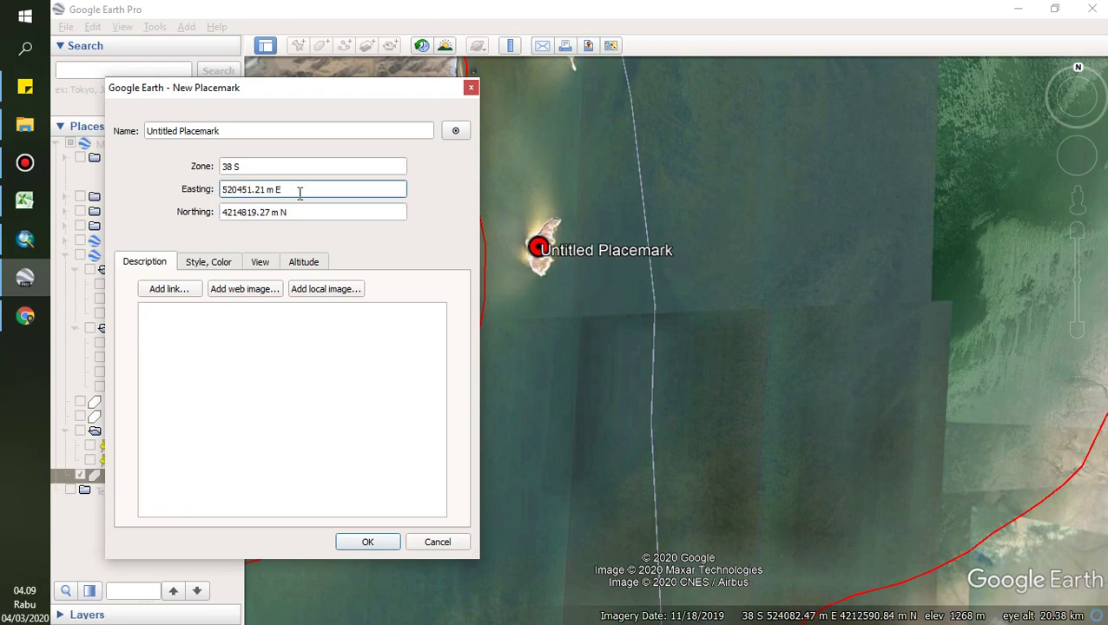
# - Name the placemark 1, confirm it, and briefly reopen its properties
pyautogui.tripleClick(276, 130)
pyautogui.write('1')
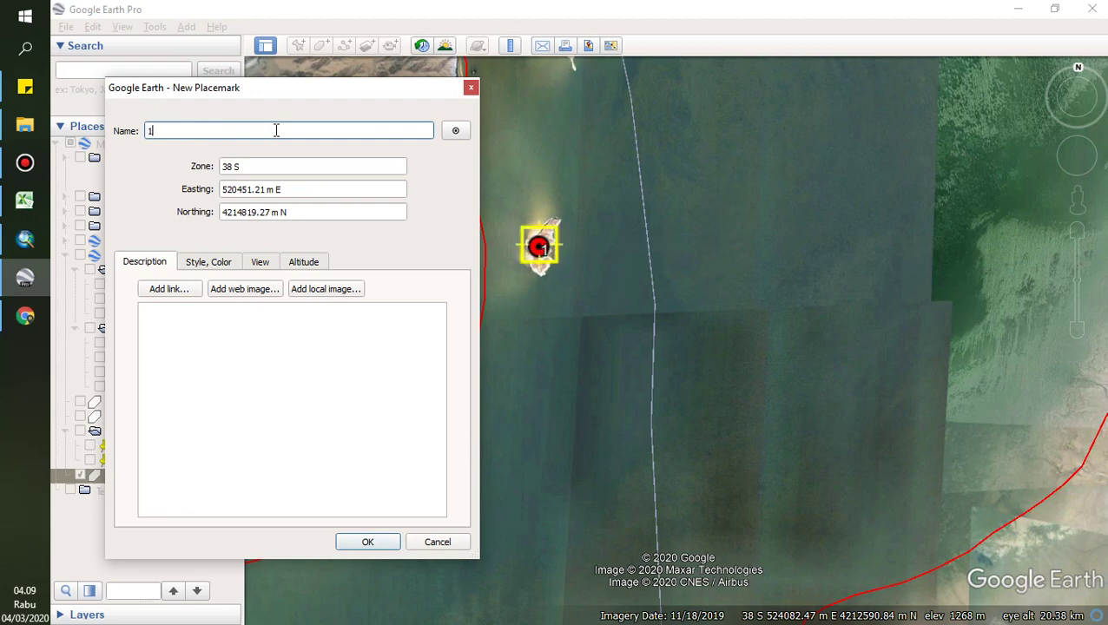
pyautogui.click(378, 544)
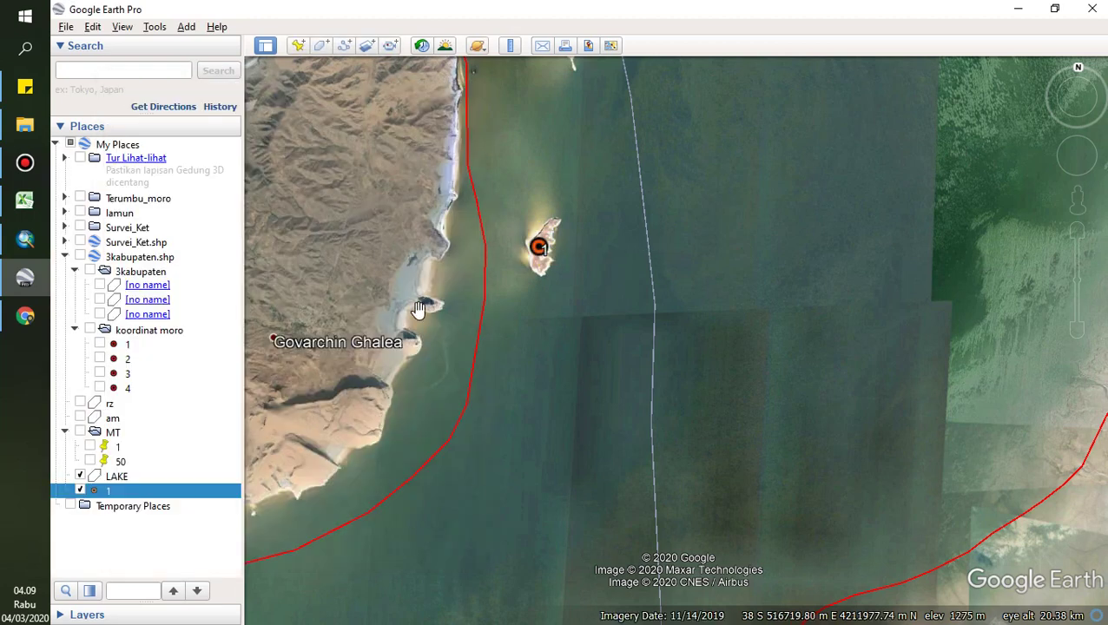
pyautogui.rightClick(538, 253)
pyautogui.click(580, 462)
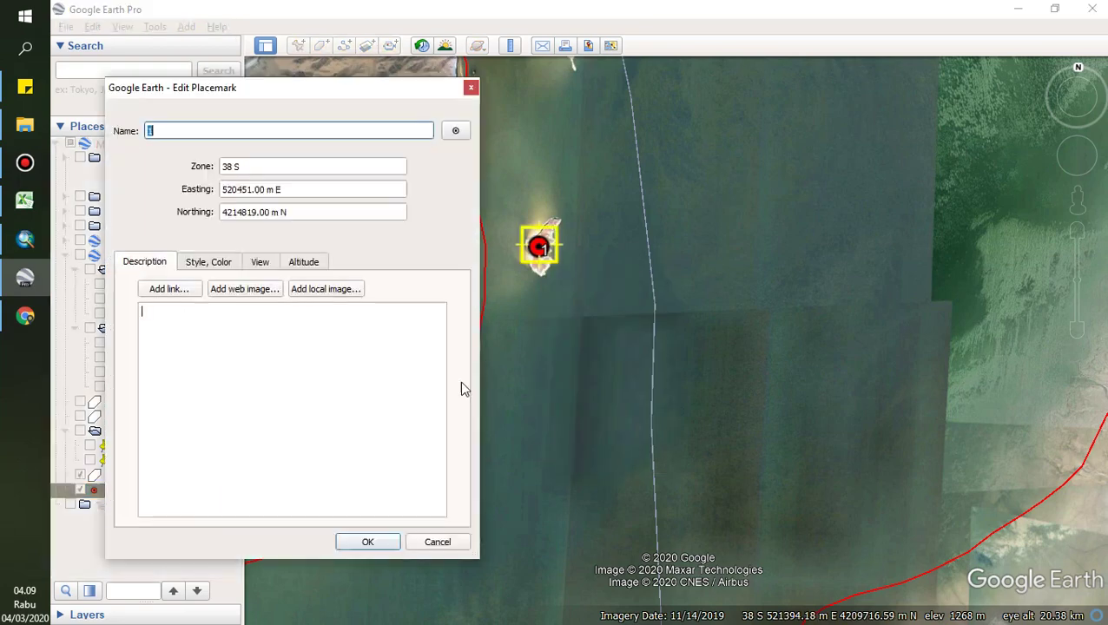
pyautogui.click(467, 81)
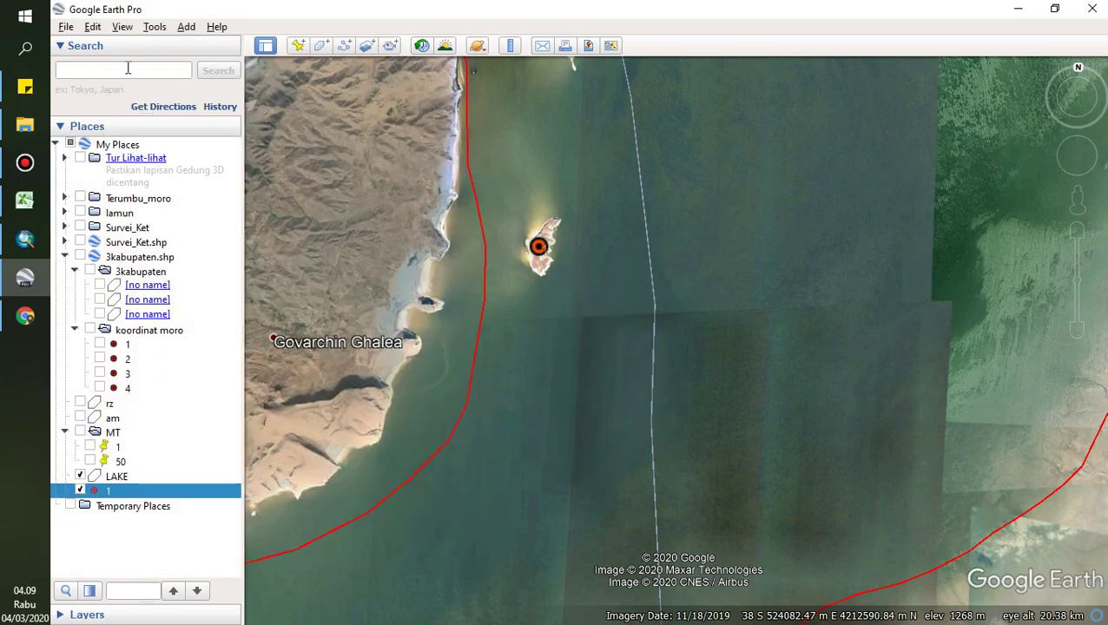
# - Switch the coordinate display back to Degrees, Minutes, Seconds in Options
pyautogui.click(154, 27)
pyautogui.click(162, 167)
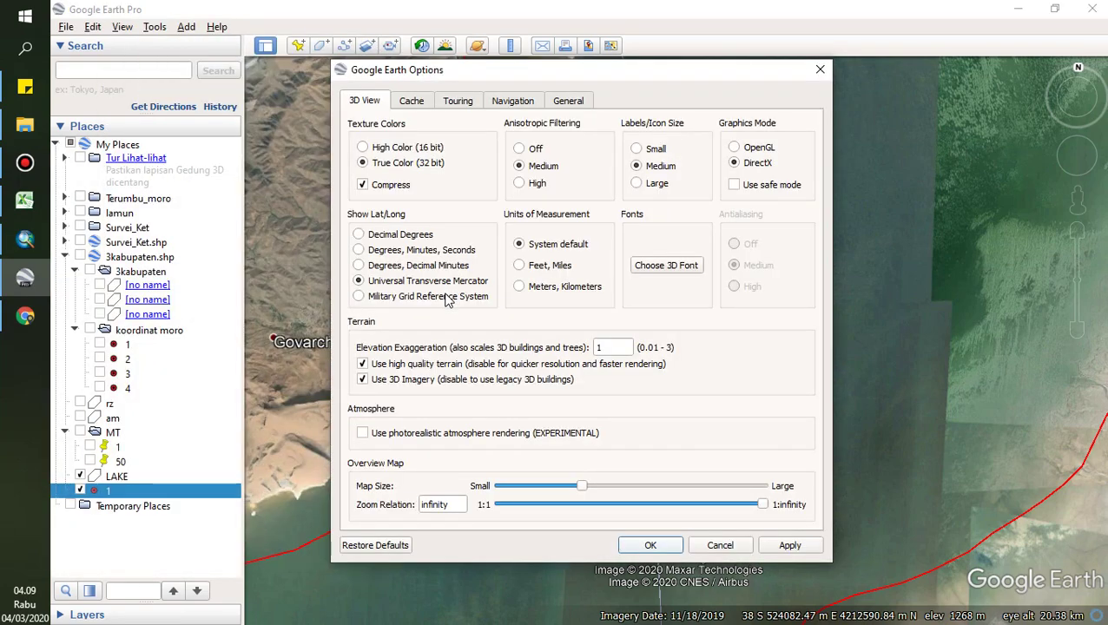
pyautogui.click(428, 250)
pyautogui.click(650, 545)
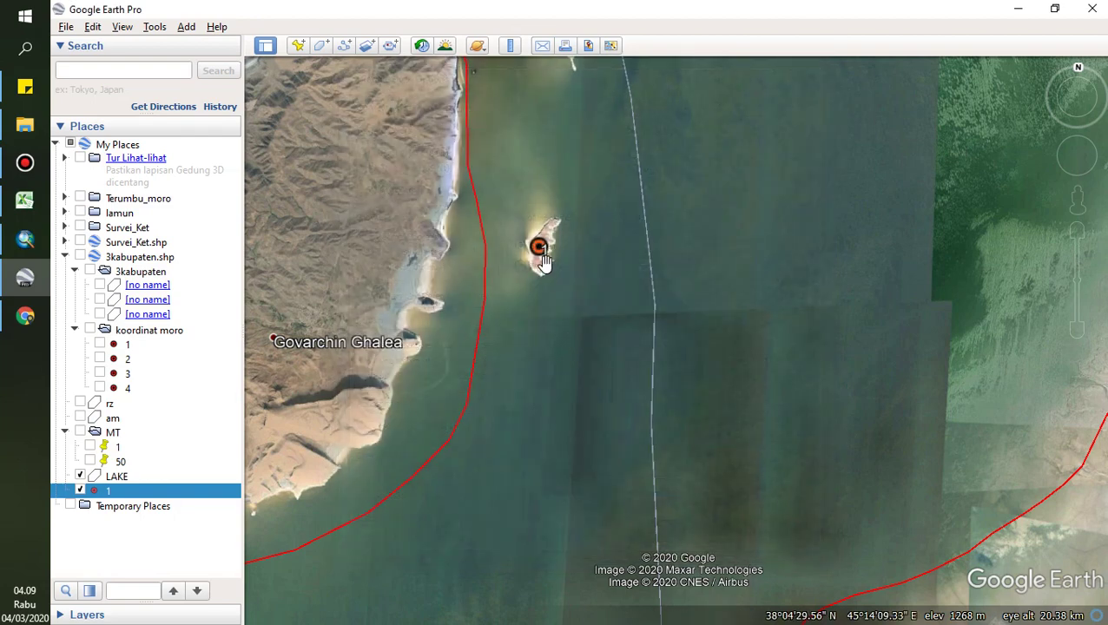
pyautogui.rightClick(540, 250)
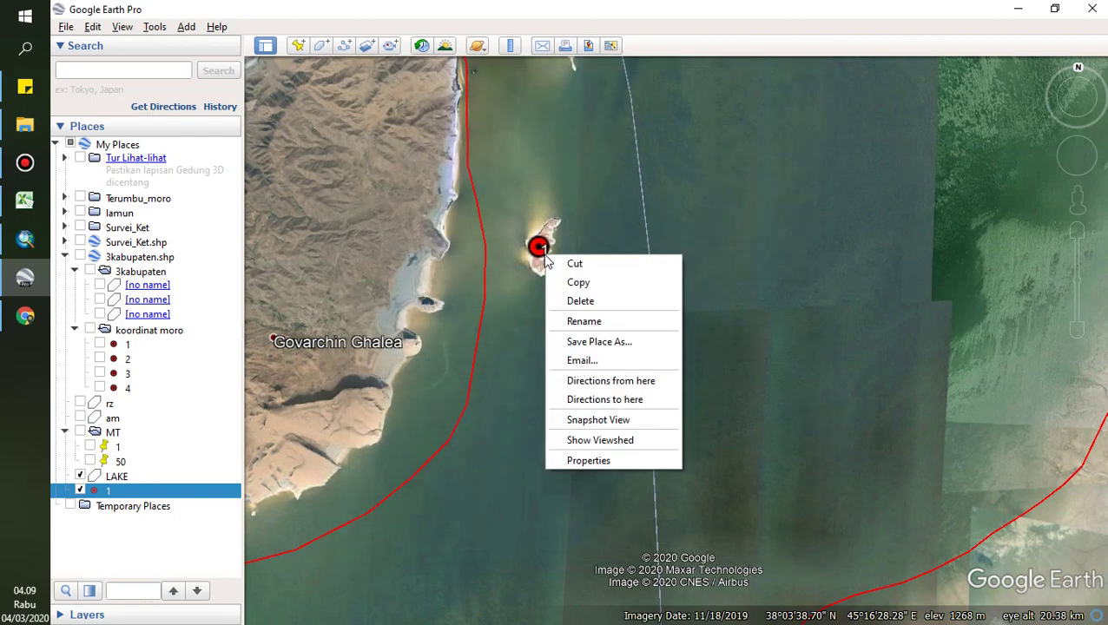
pyautogui.click(588, 462)
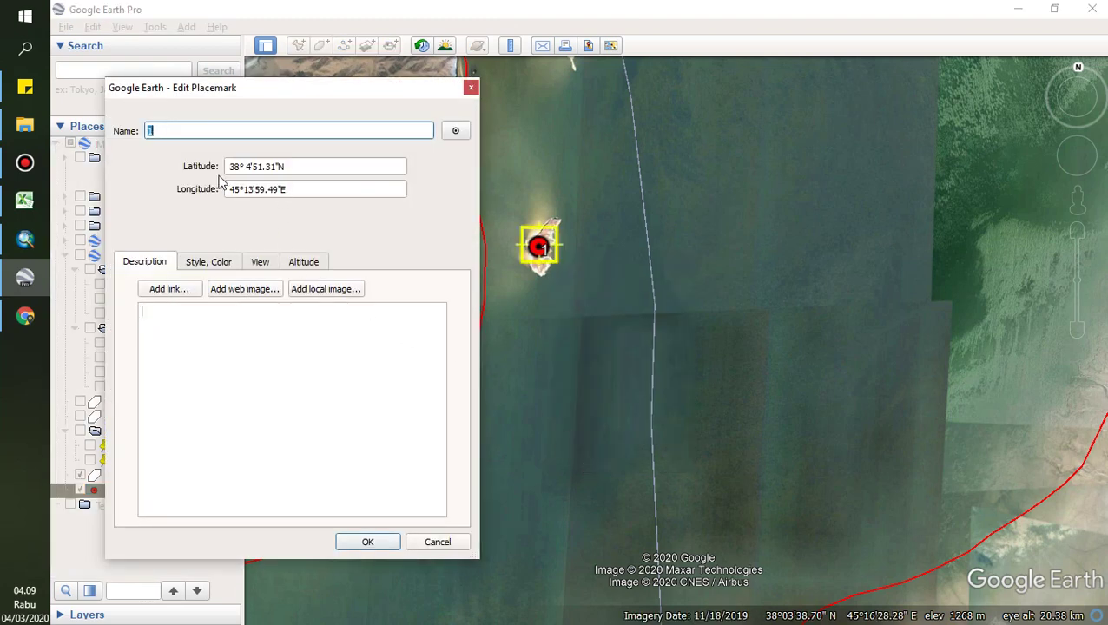
pyautogui.moveTo(315, 165); pyautogui.dragTo(226, 166)
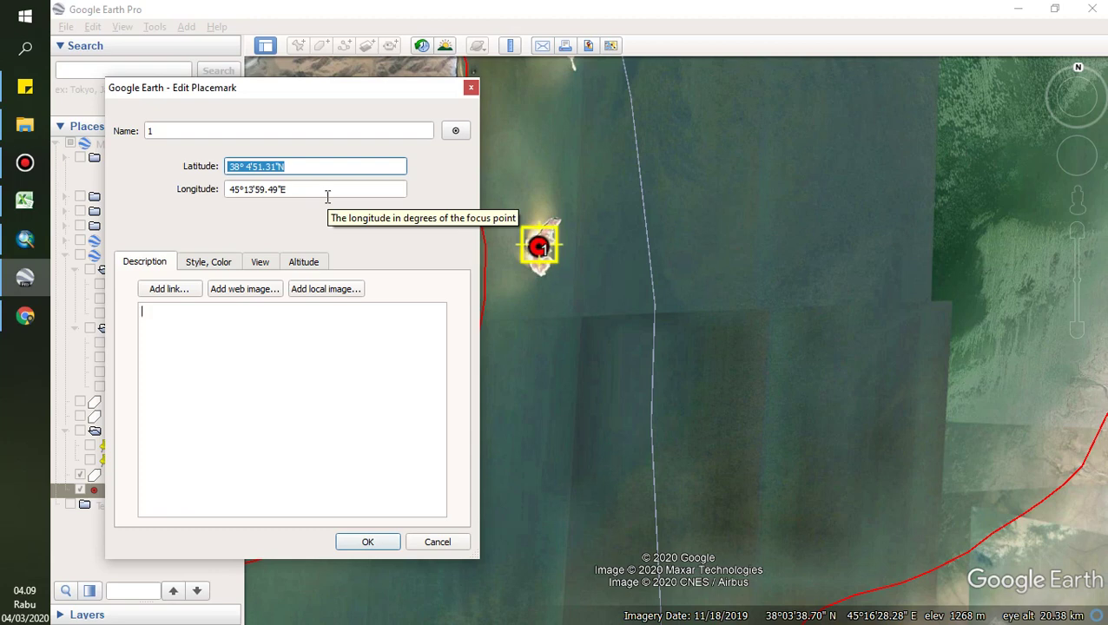
pyautogui.moveTo(328, 191); pyautogui.dragTo(227, 189)
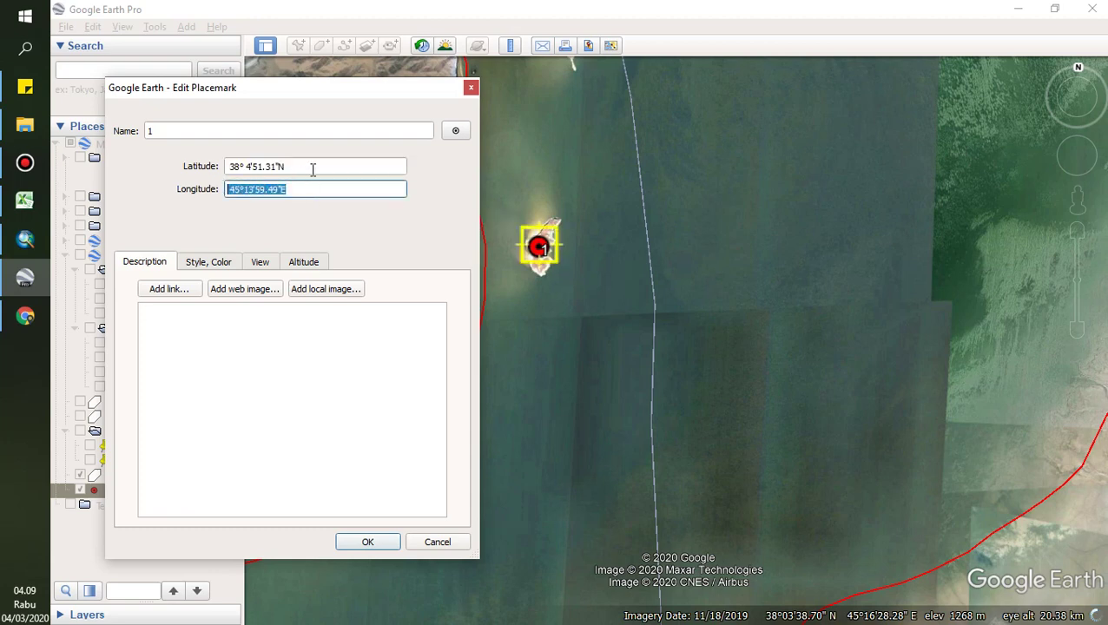
pyautogui.moveTo(305, 167); pyautogui.dragTo(222, 173)
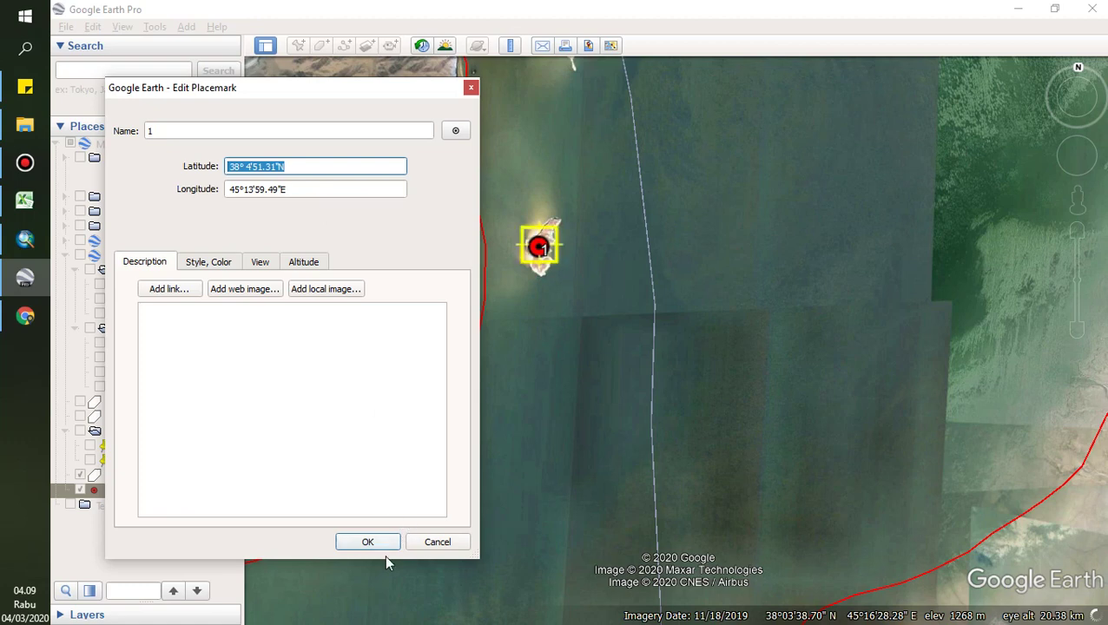
pyautogui.click(368, 542)
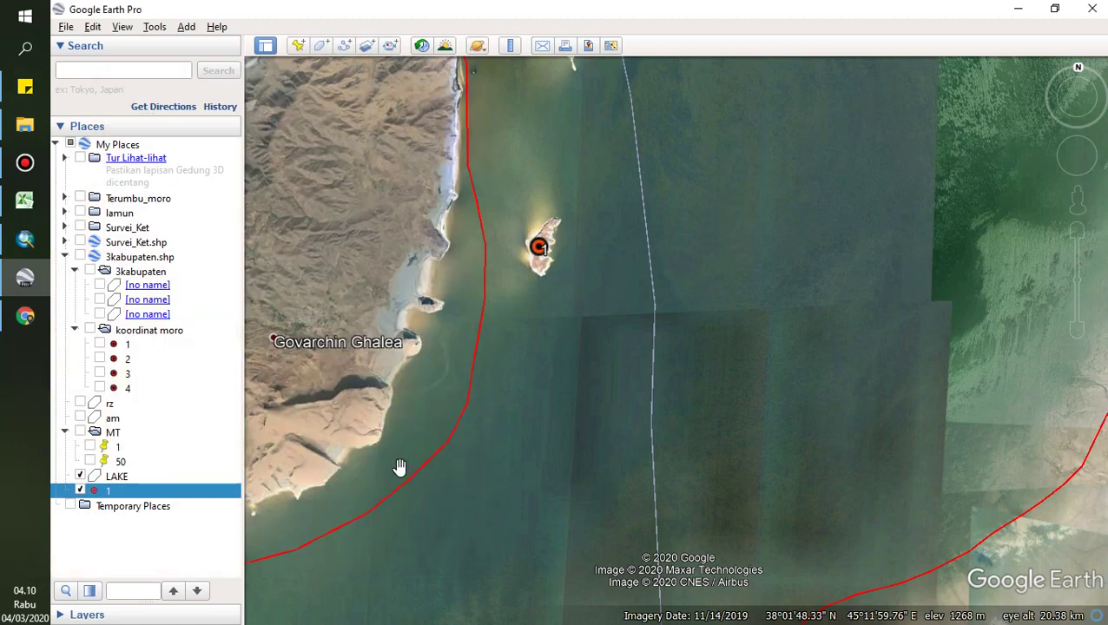